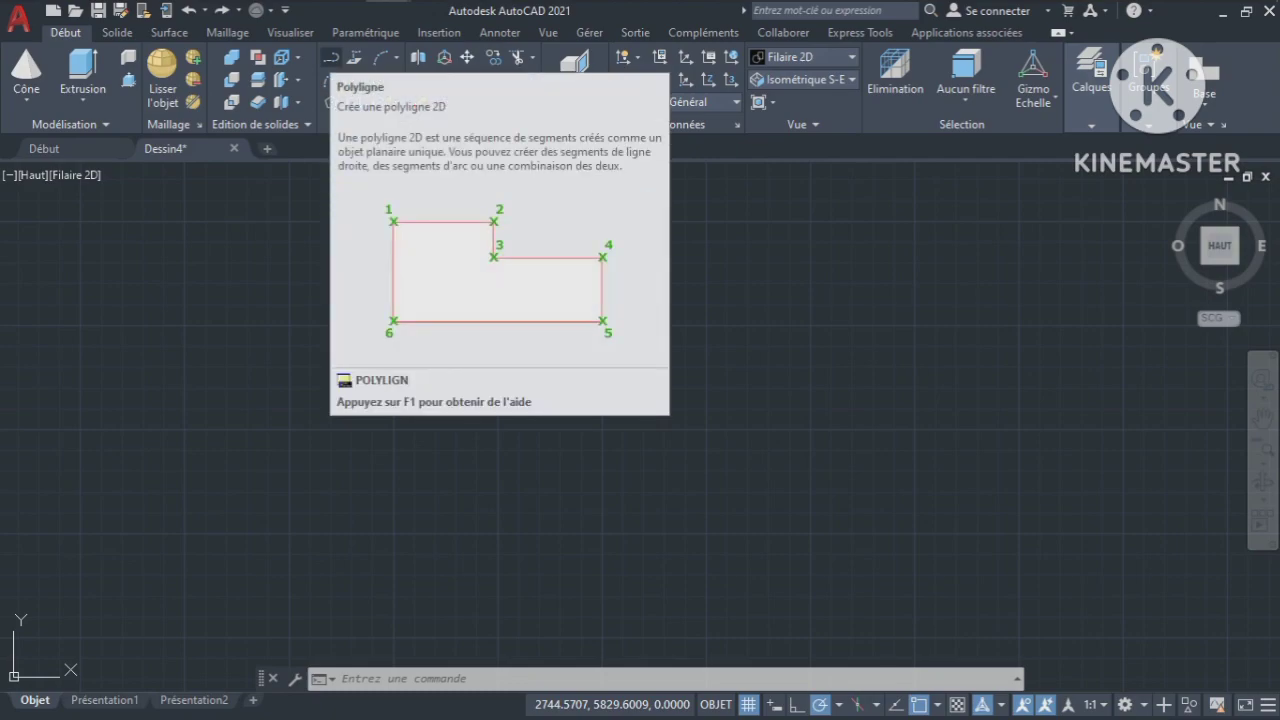
Draw a closed five-sided polyline with a horizontal upper side, a 50-unit sloping segment and a 1000-unit descending side, ending at the start point
click(331, 57)
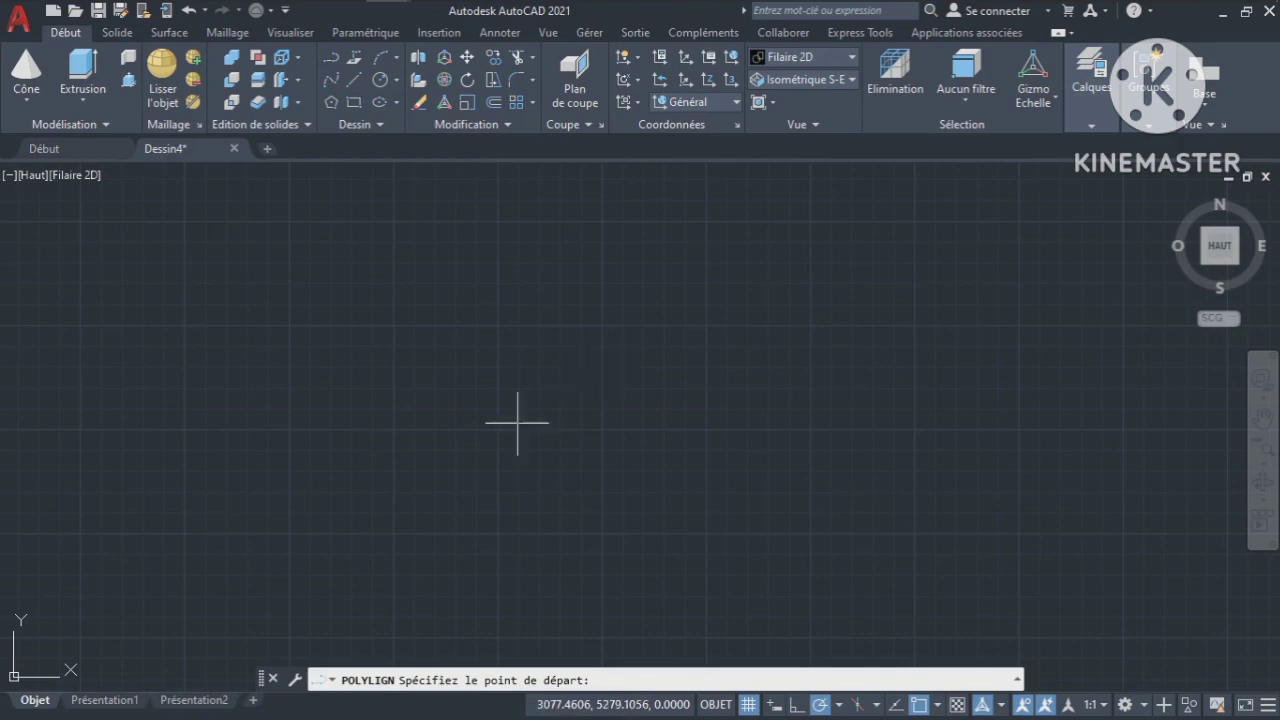
click(296, 293)
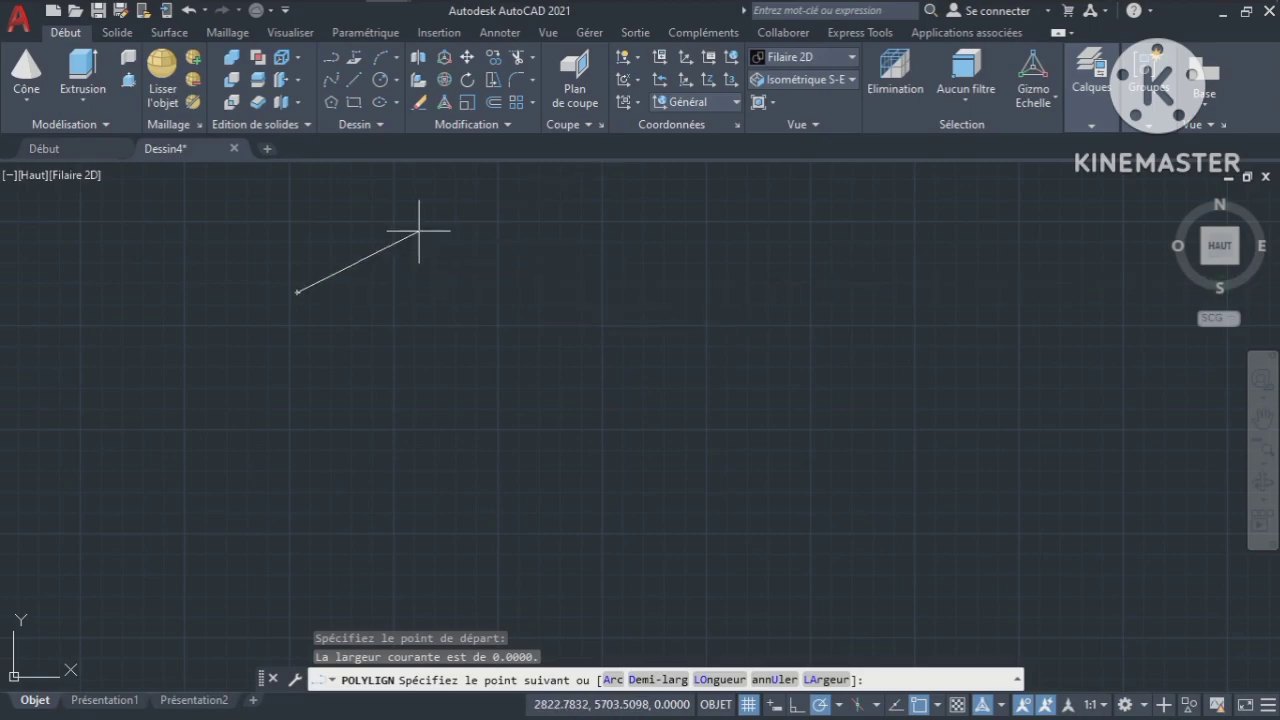
click(478, 217)
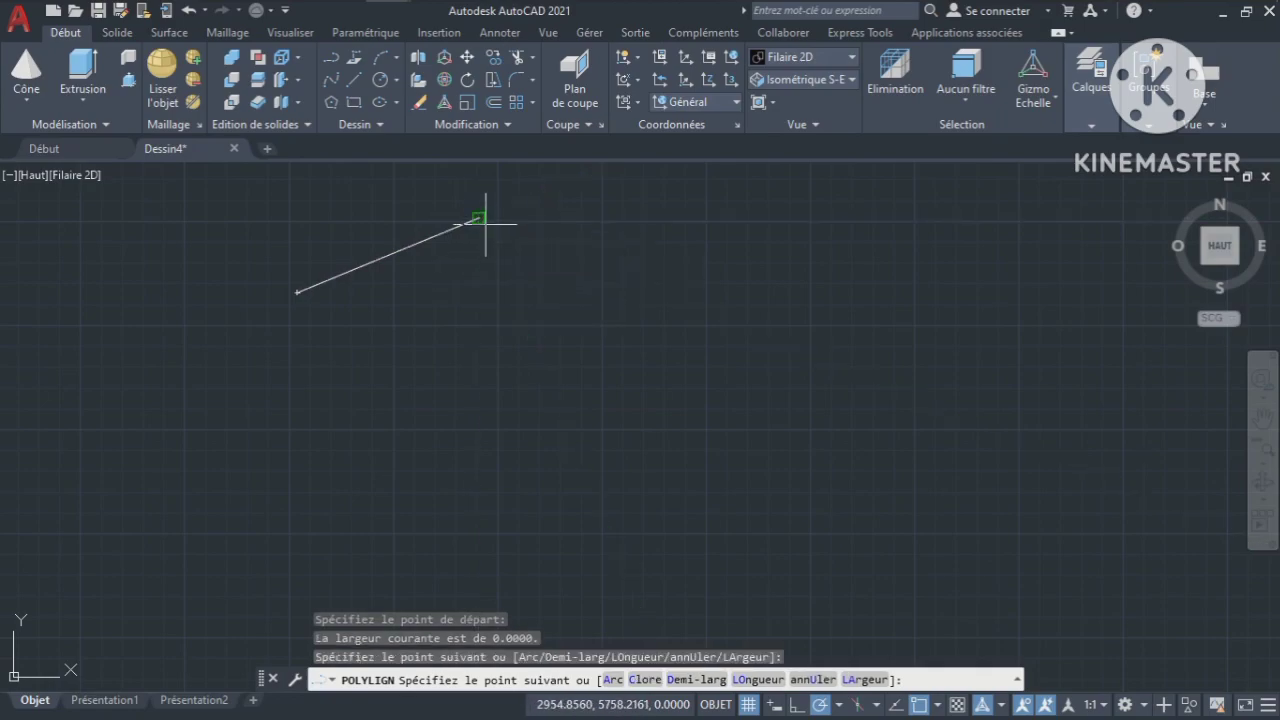
click(708, 217)
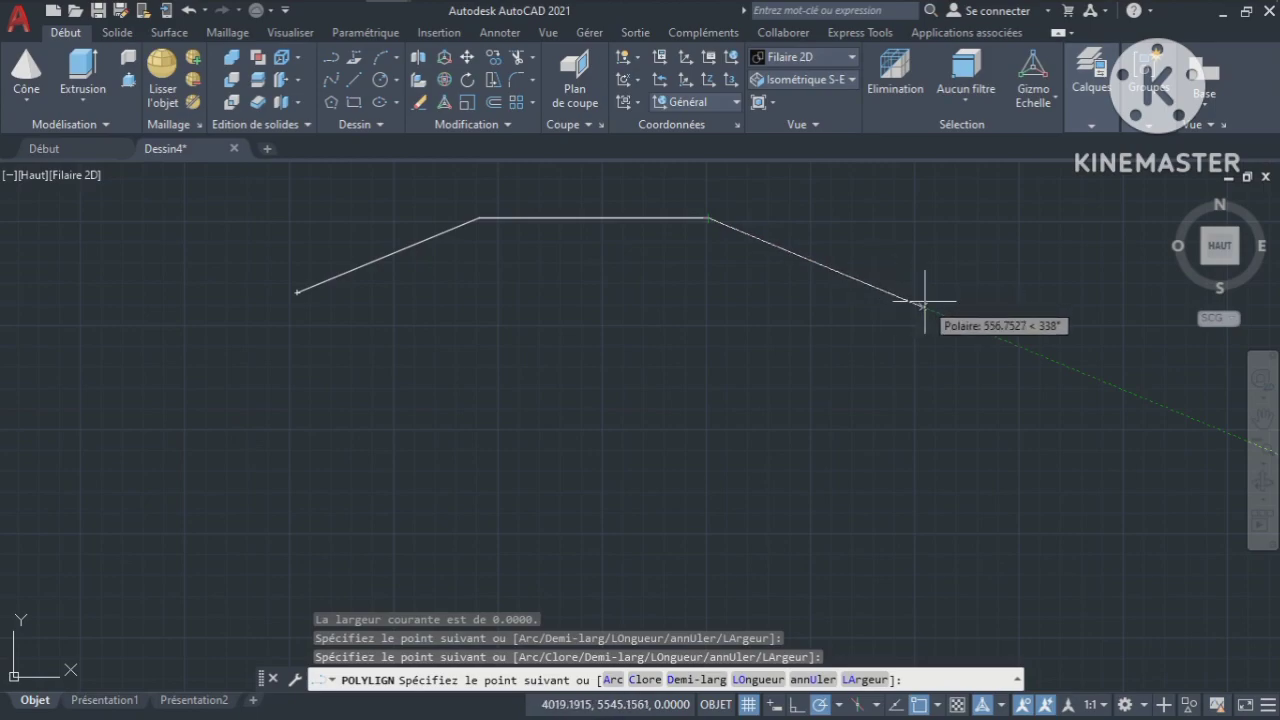
text(50)
key(Return)
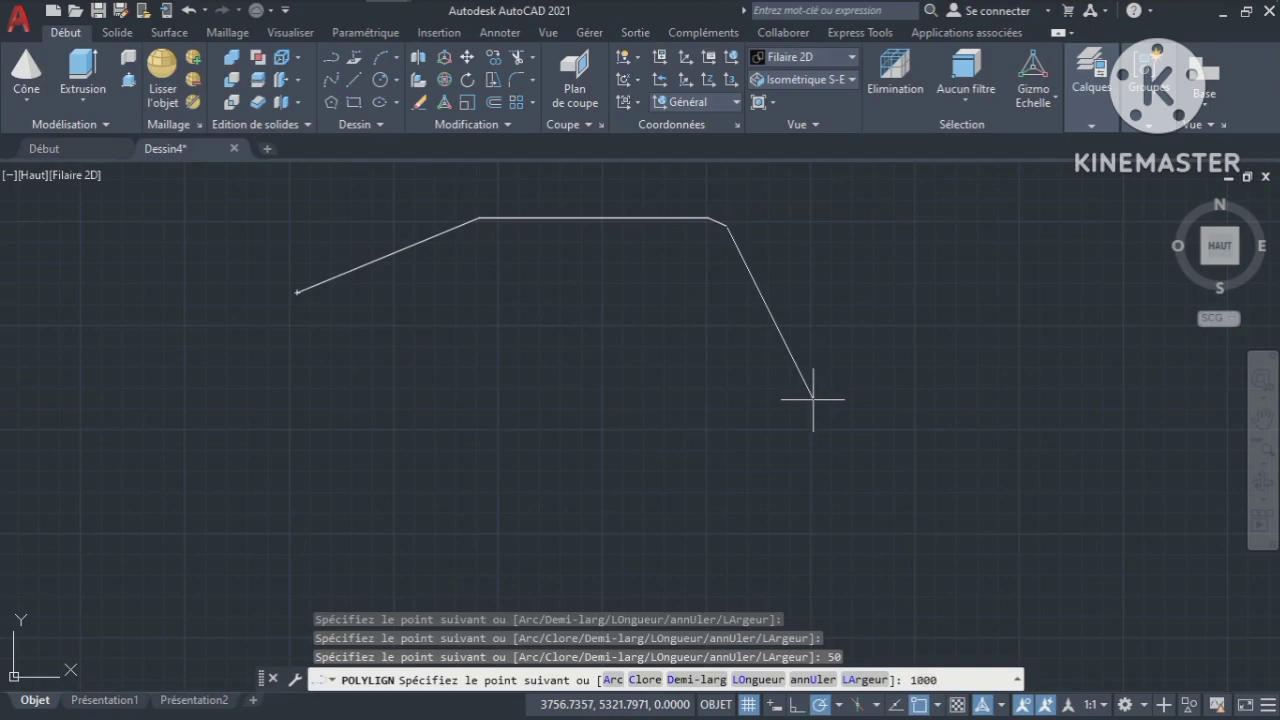
key(Return)
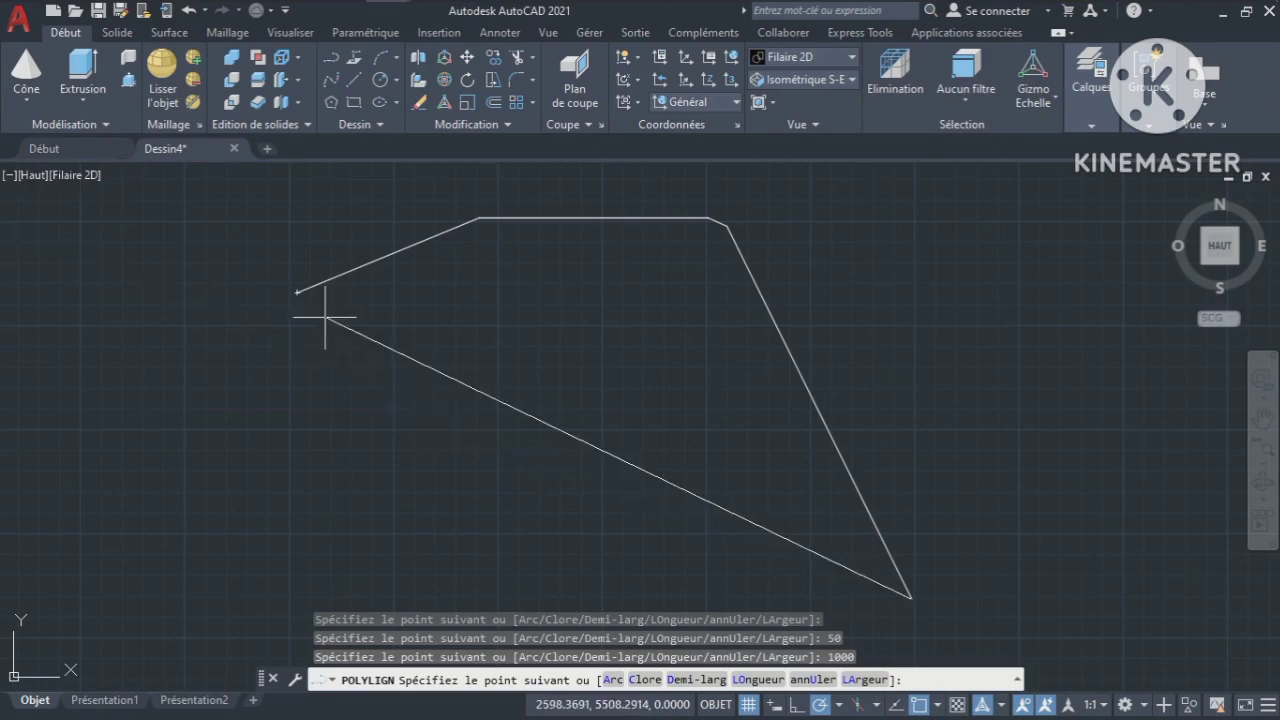
click(297, 293)
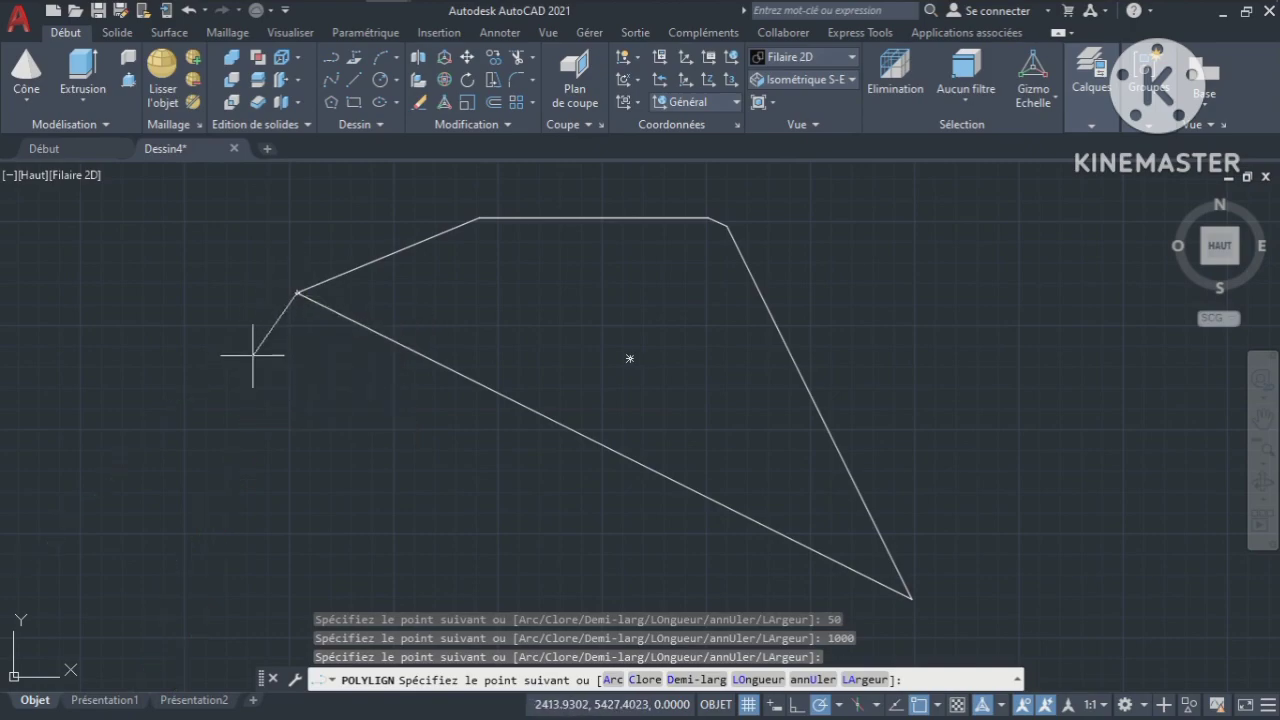
key(Return)
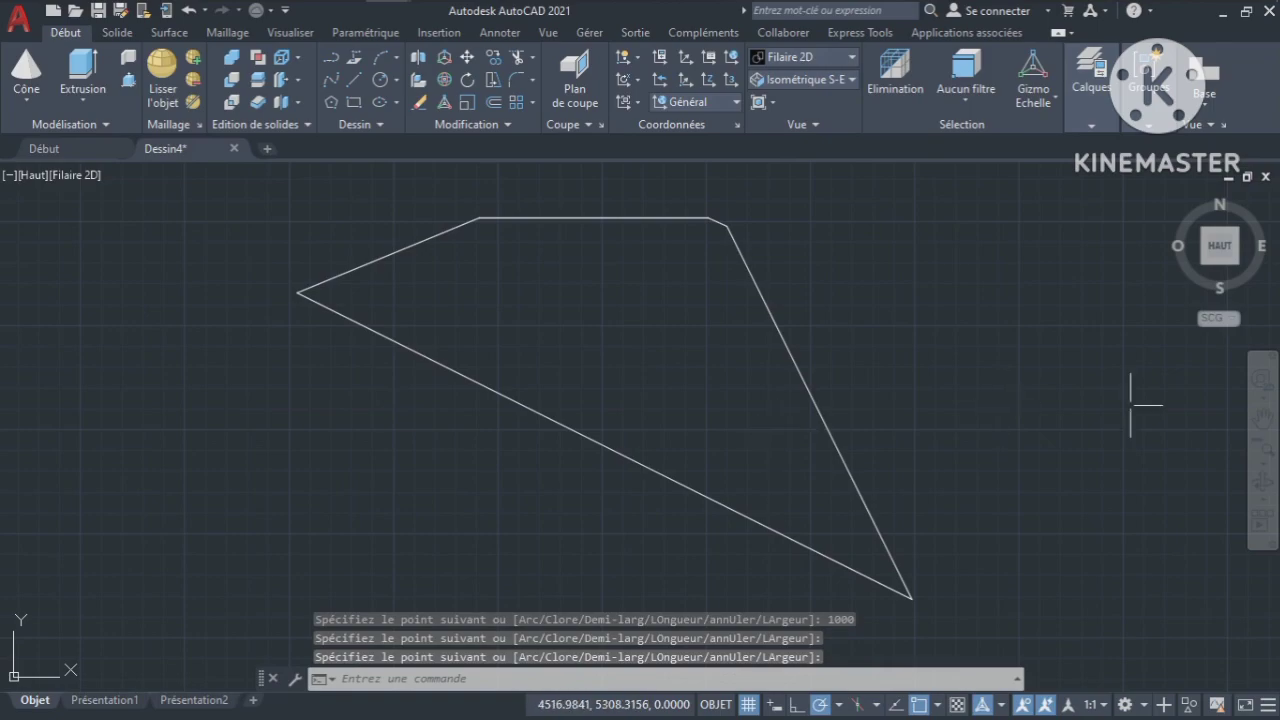
Draw a similar closed five-sided shape beside the polyline with the Line command, ending at its starting point
click(1262, 418)
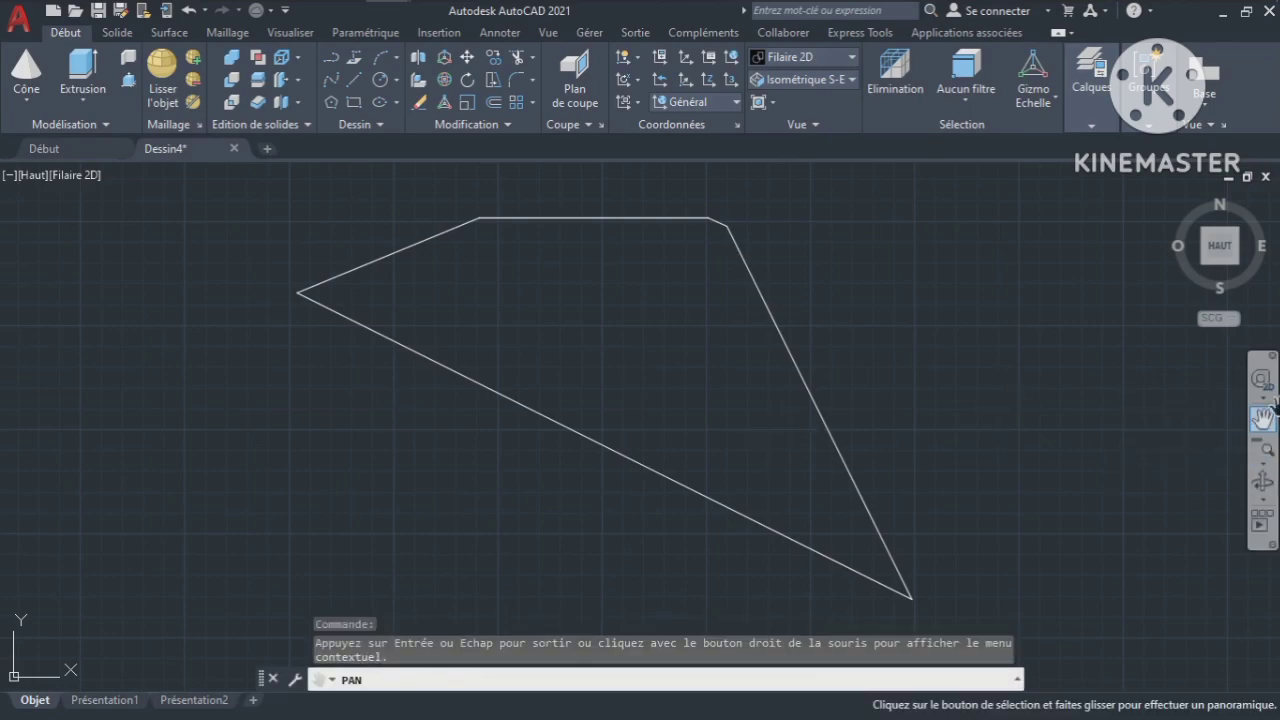
drag(940, 437, 664, 450)
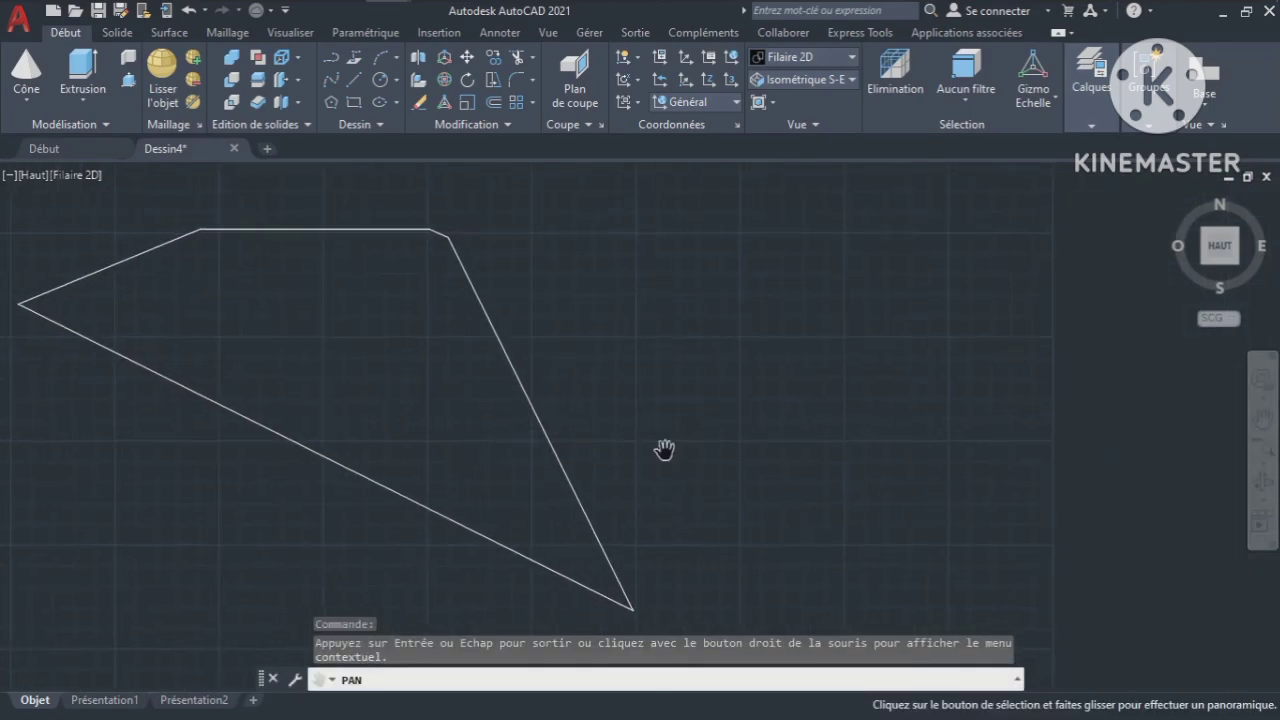
key(Escape)
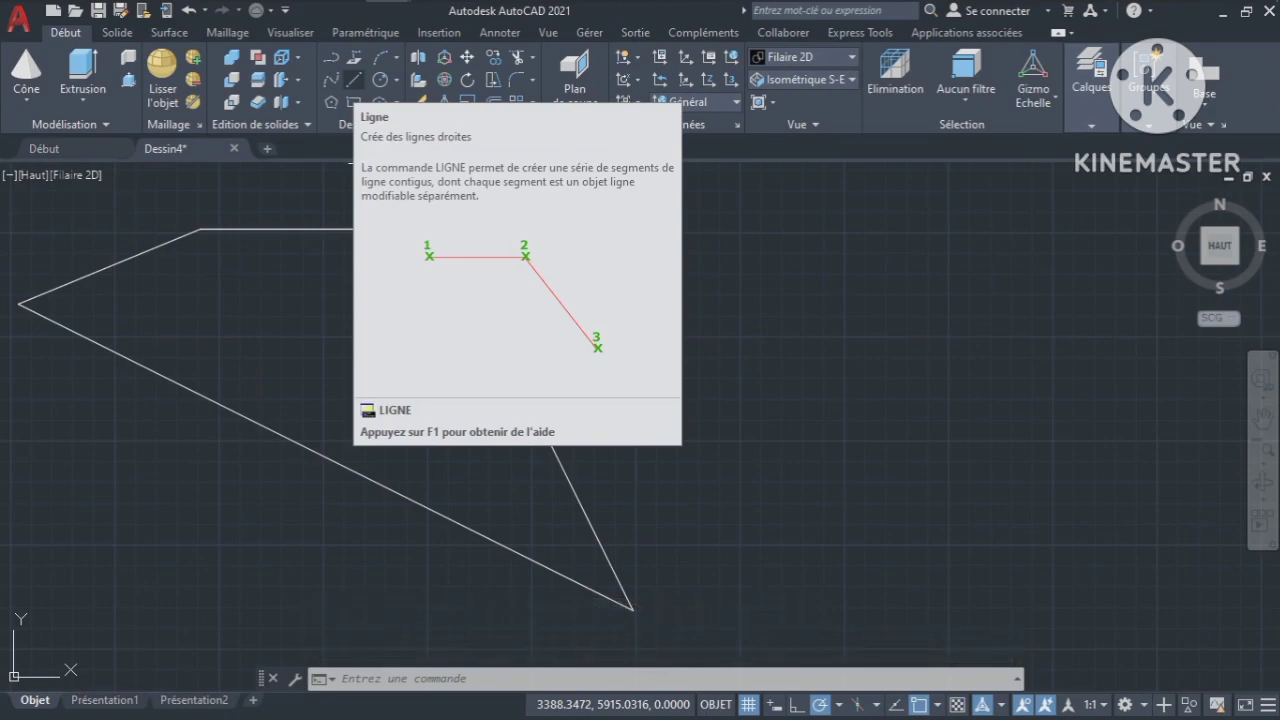
click(354, 79)
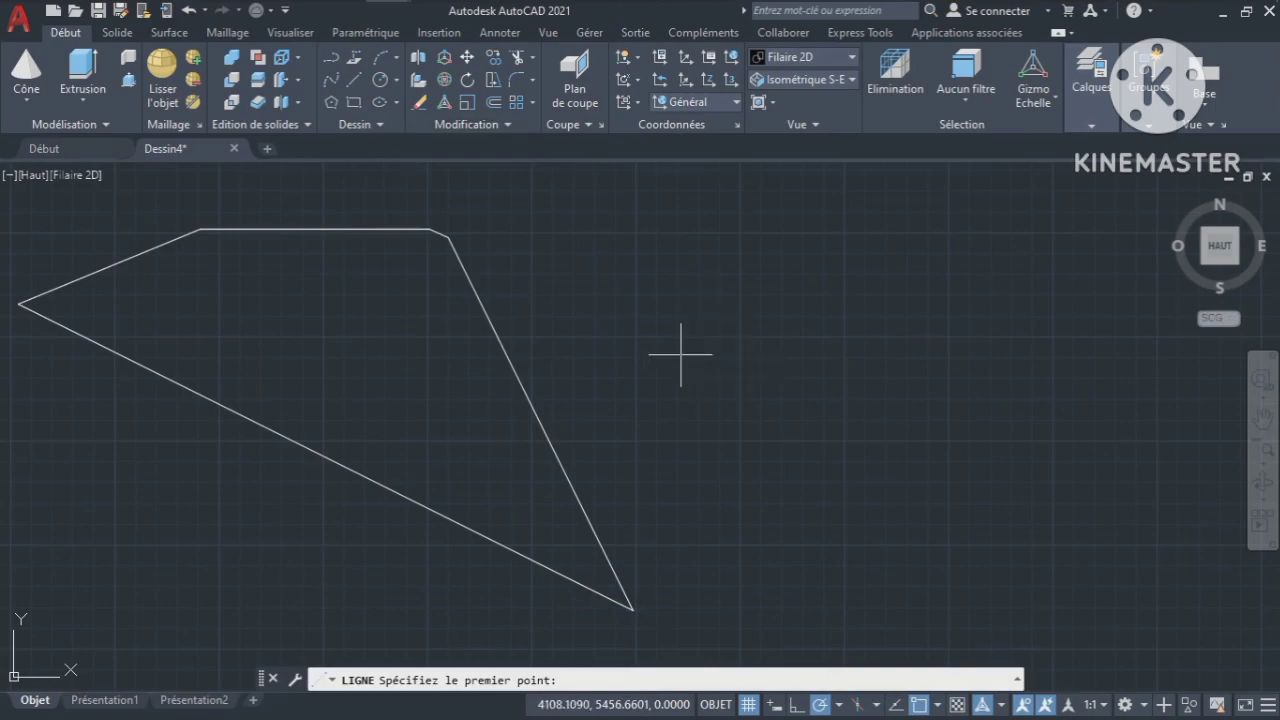
click(641, 361)
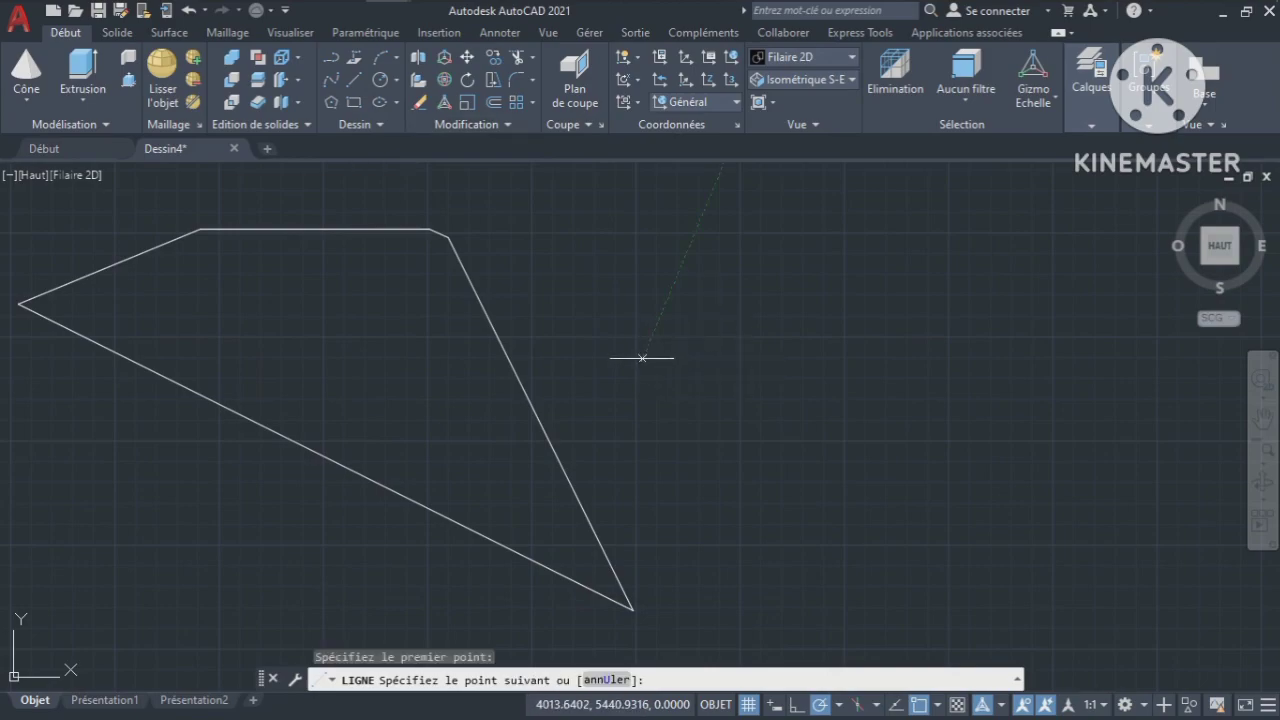
click(705, 240)
click(868, 237)
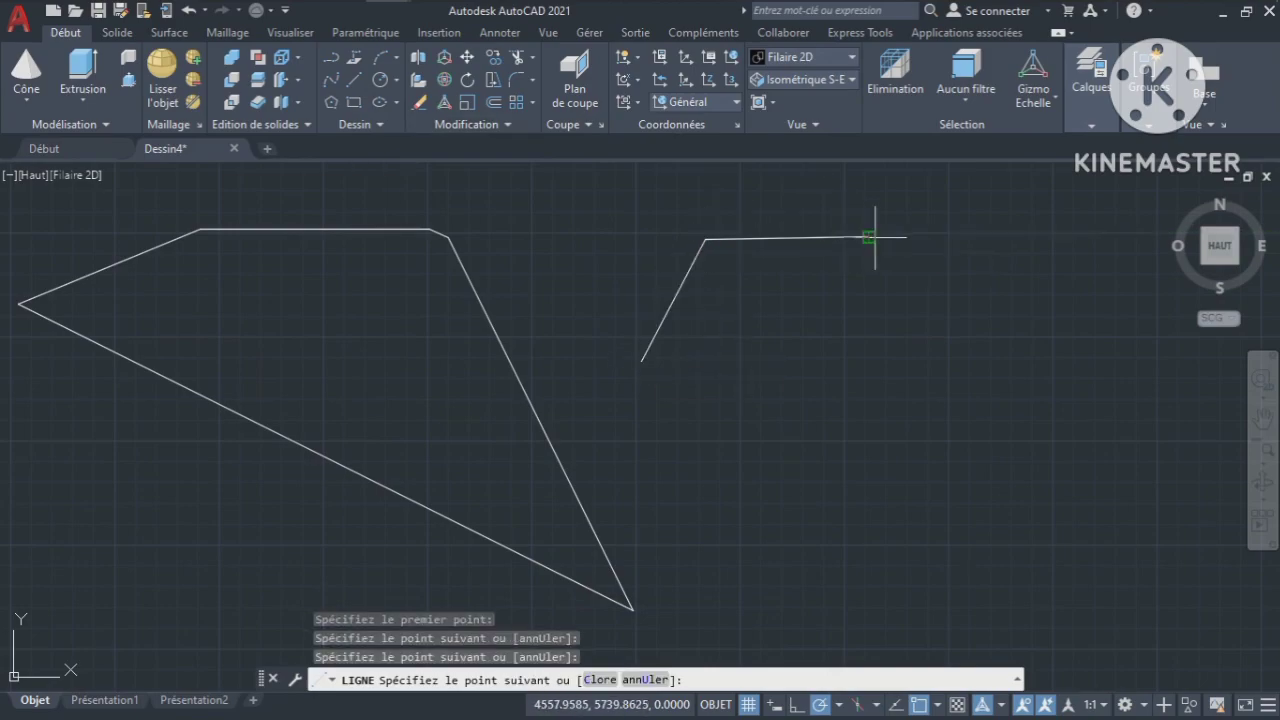
click(977, 282)
click(1127, 575)
click(641, 361)
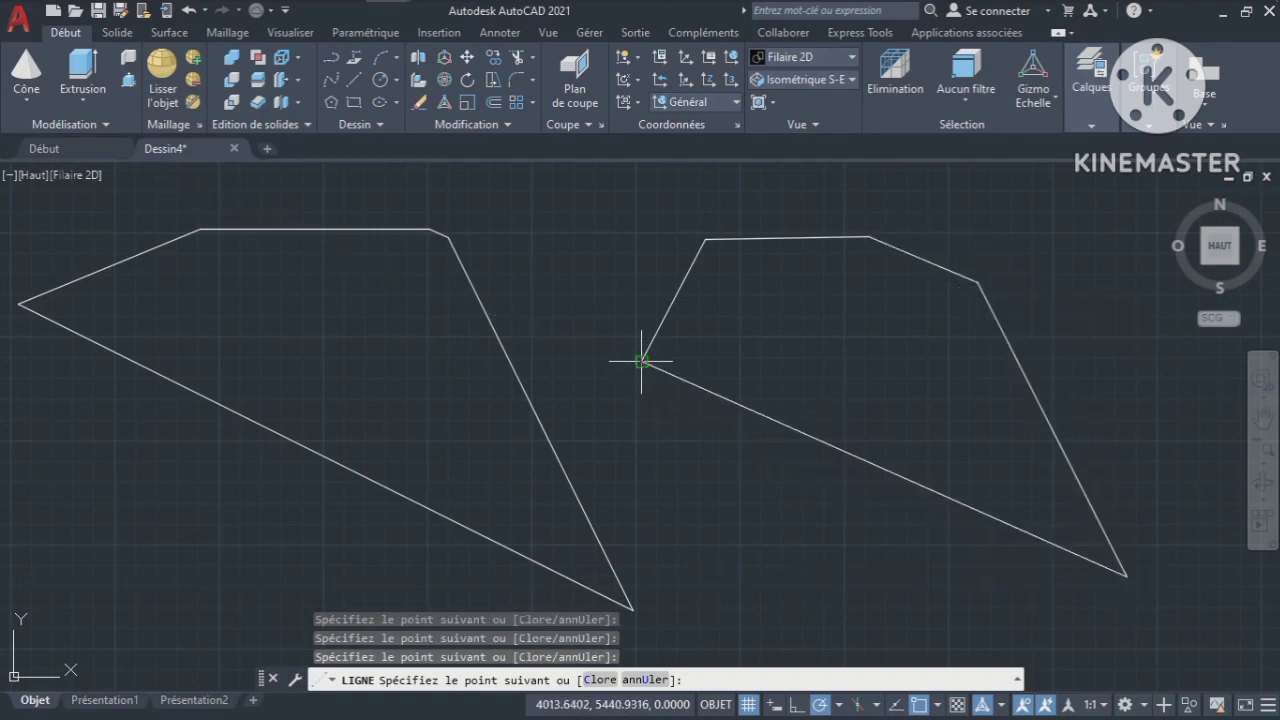
key(Return)
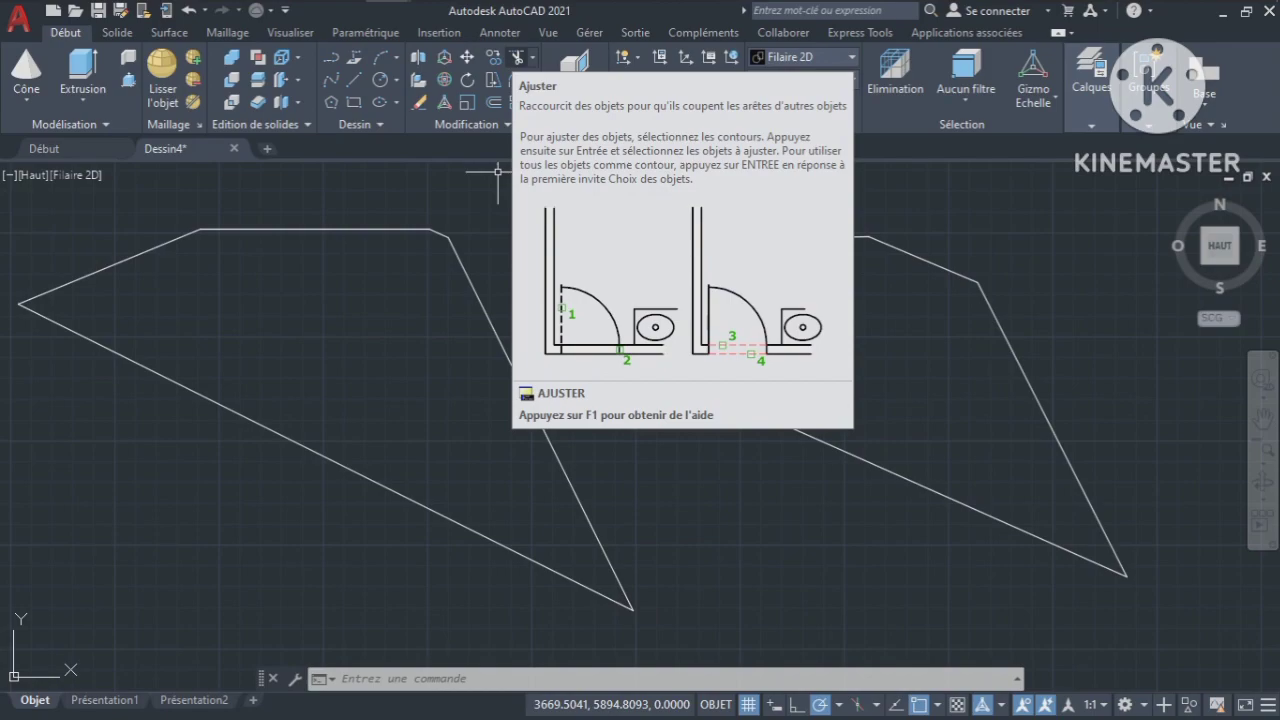
Trim away the polyline's upper horizontal segment, undo the trim and keep the line-drawn shape in place
click(517, 59)
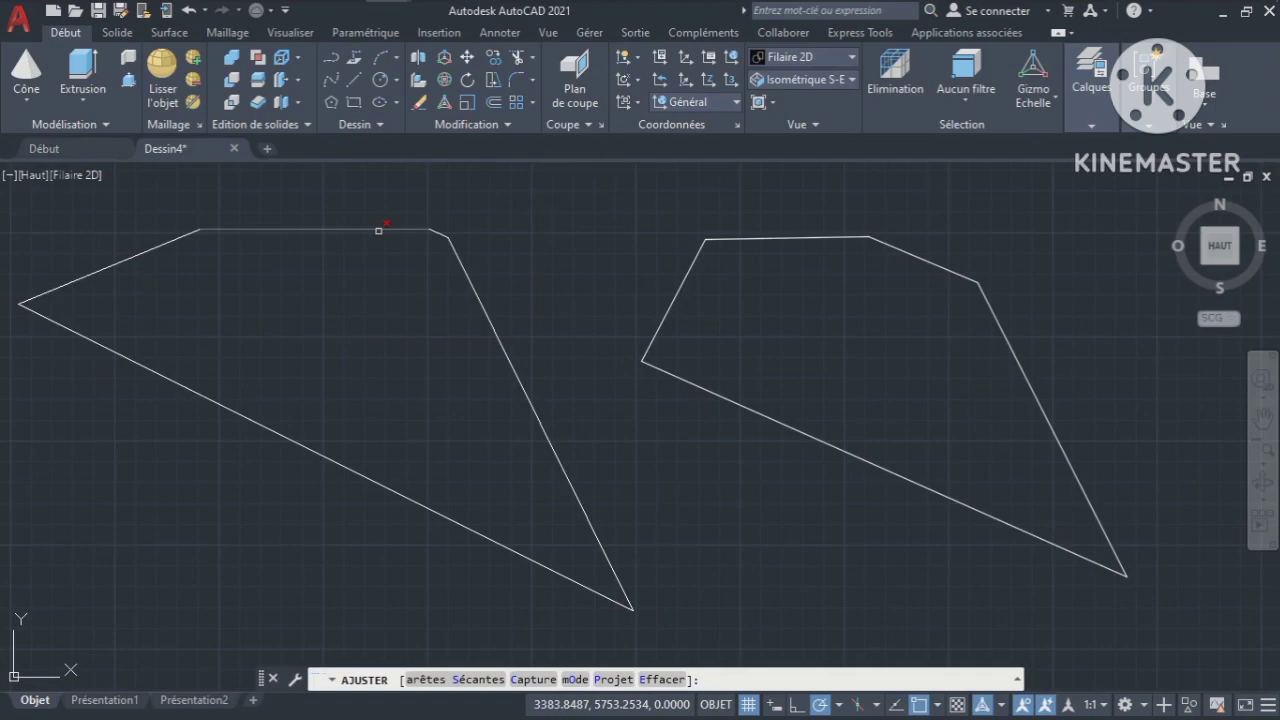
click(379, 230)
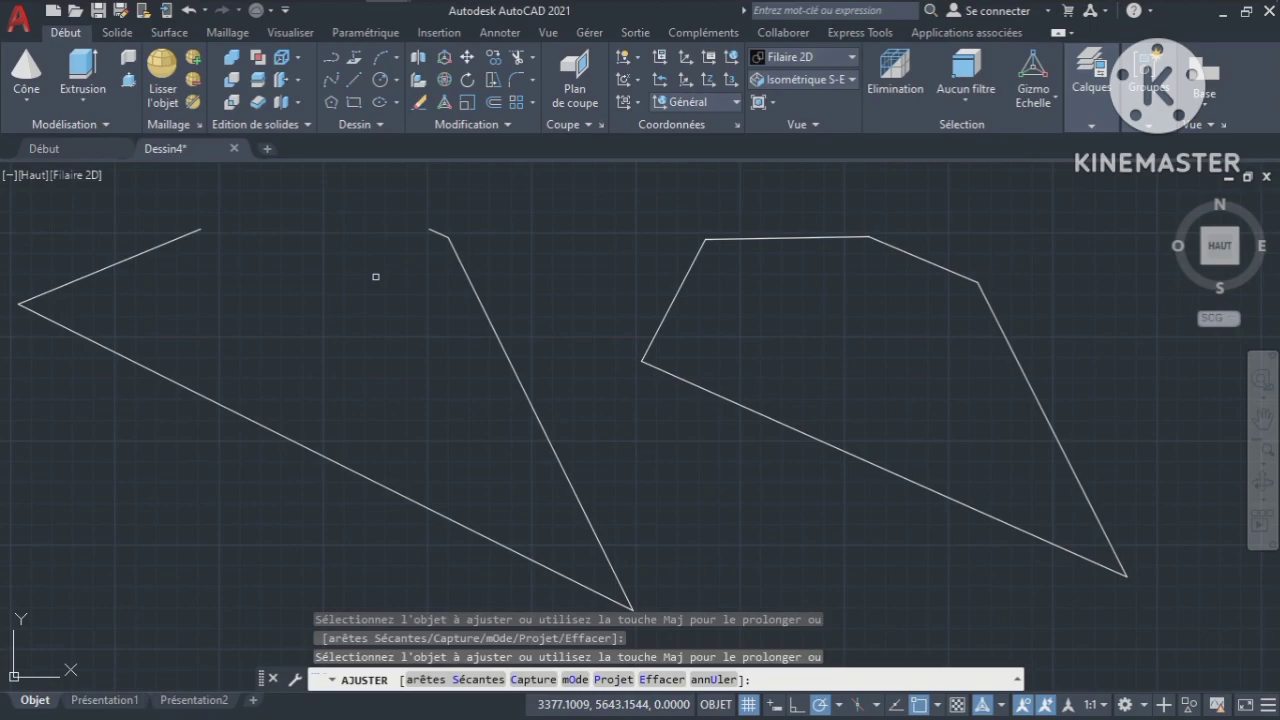
key(Escape)
key(ctrl+z)
text(u)
key(Return)
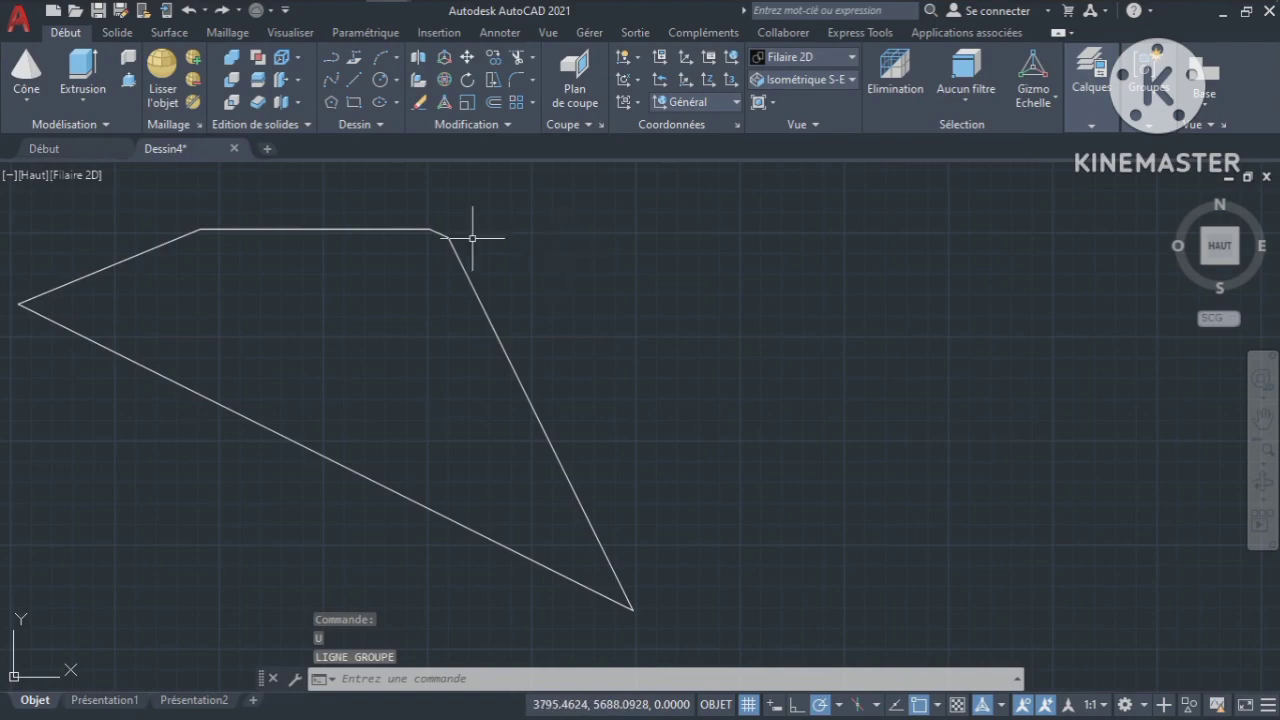
key(ctrl+y)
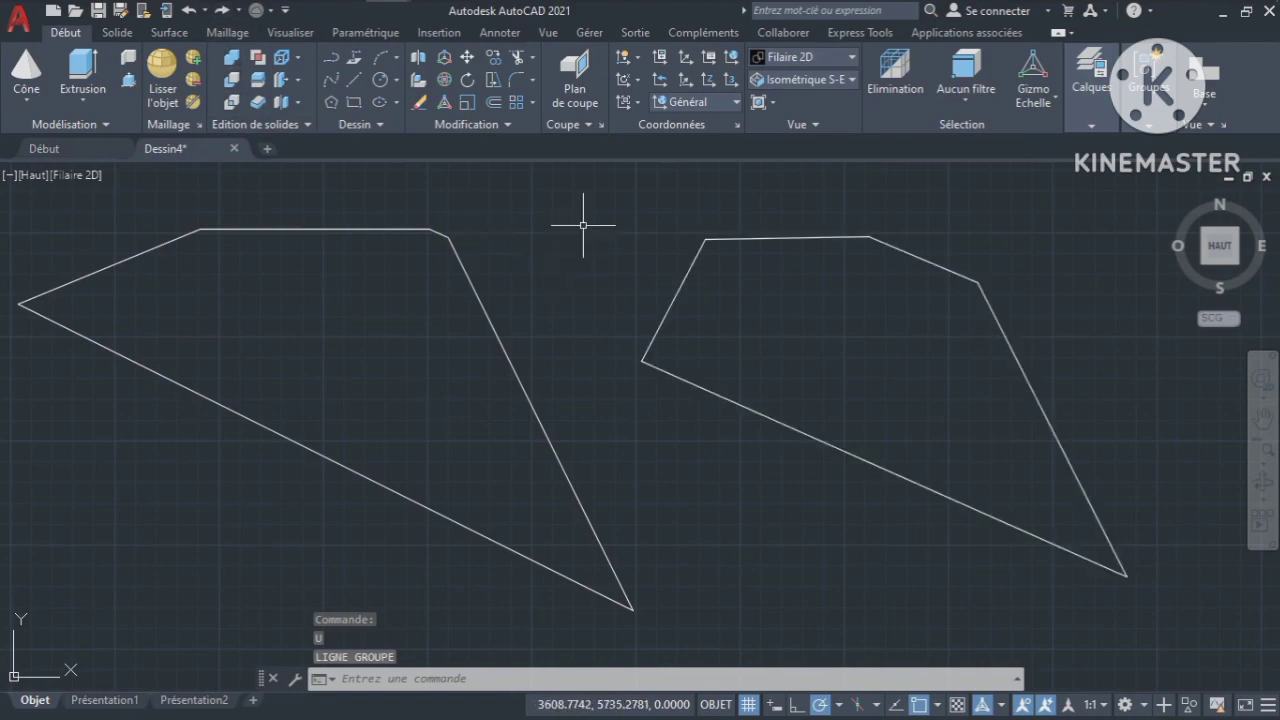
Trim away the upper line of the line-drawn shape and undo the trim
click(517, 58)
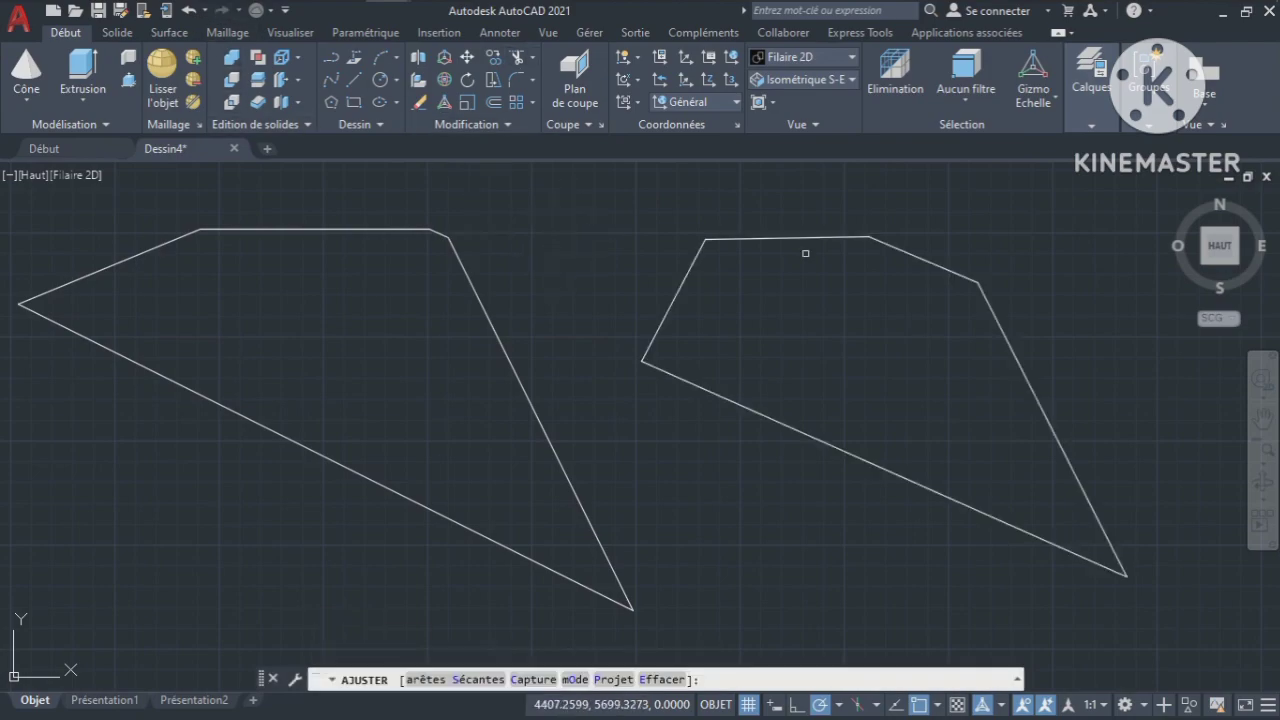
click(800, 238)
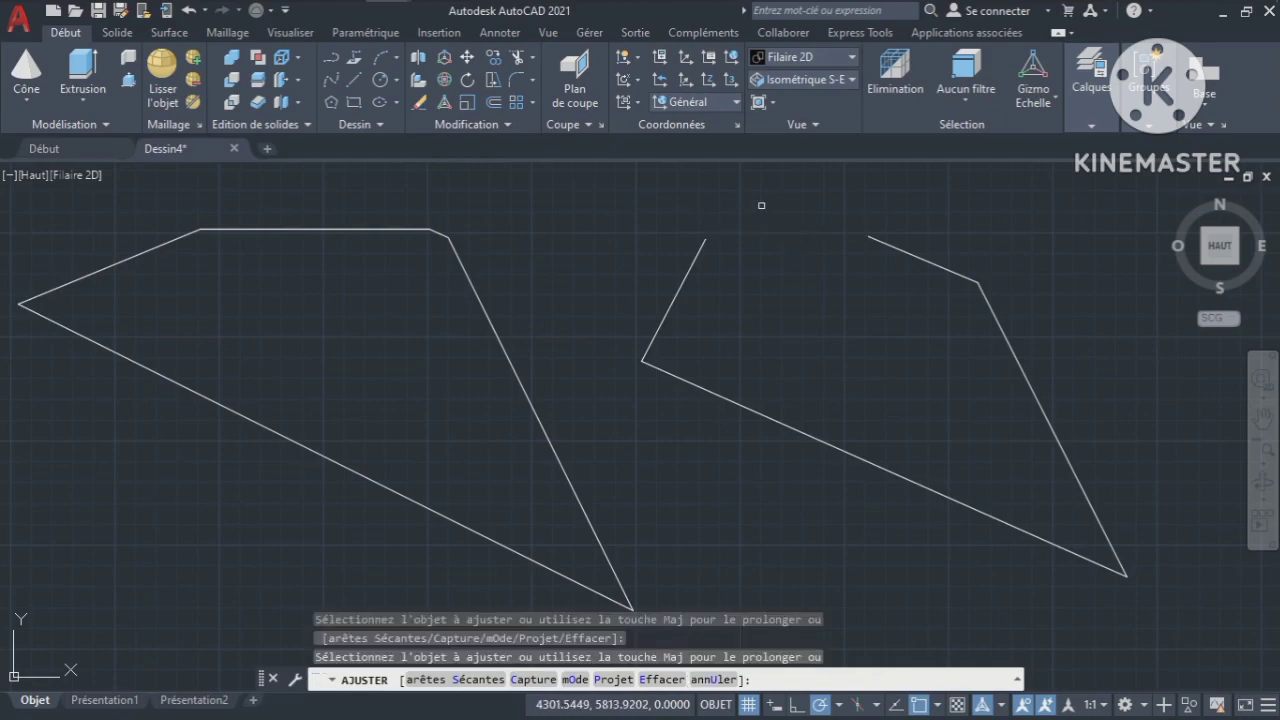
key(Escape)
key(ctrl+z)
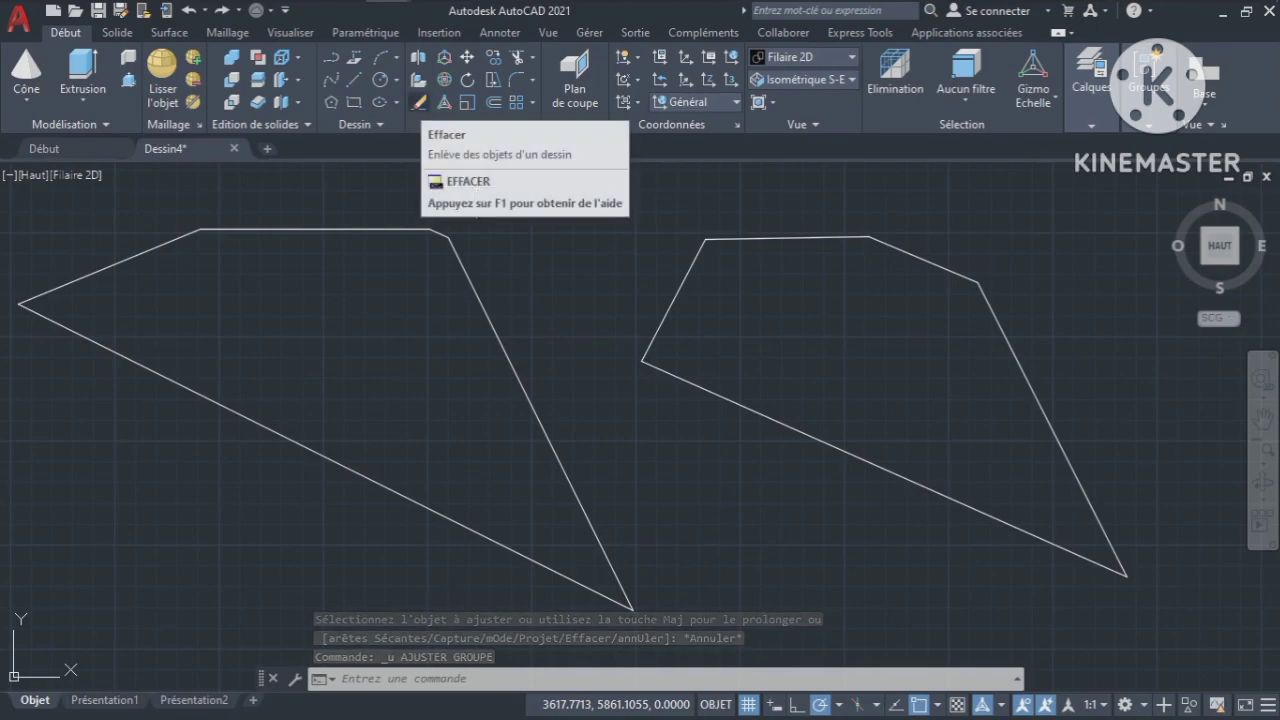
Erase the entire closed polyline with the Erase command
click(420, 103)
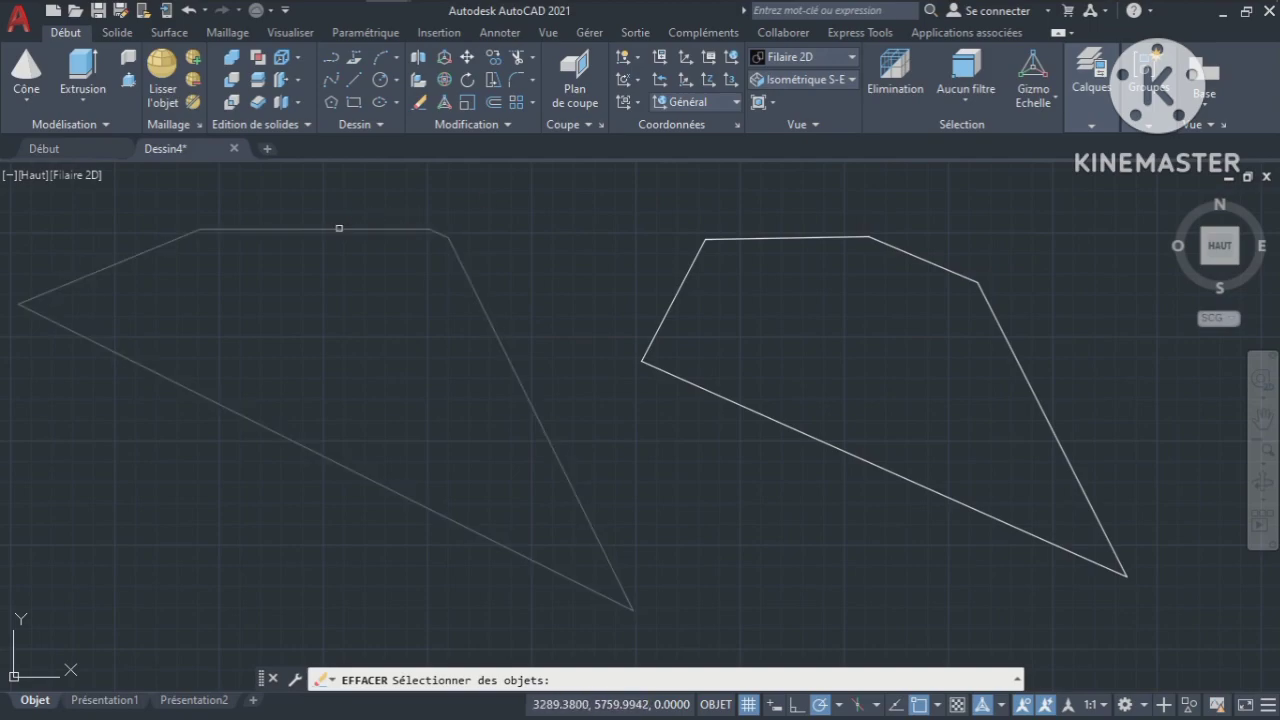
click(339, 228)
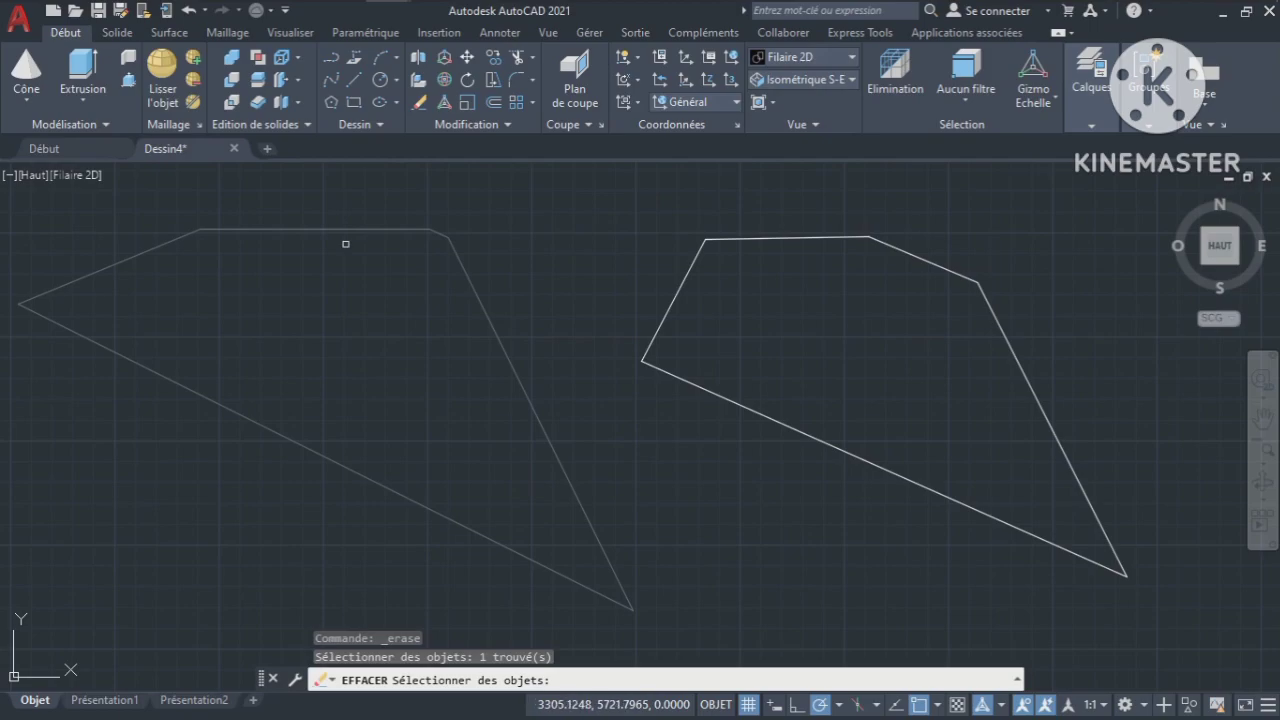
key(Return)
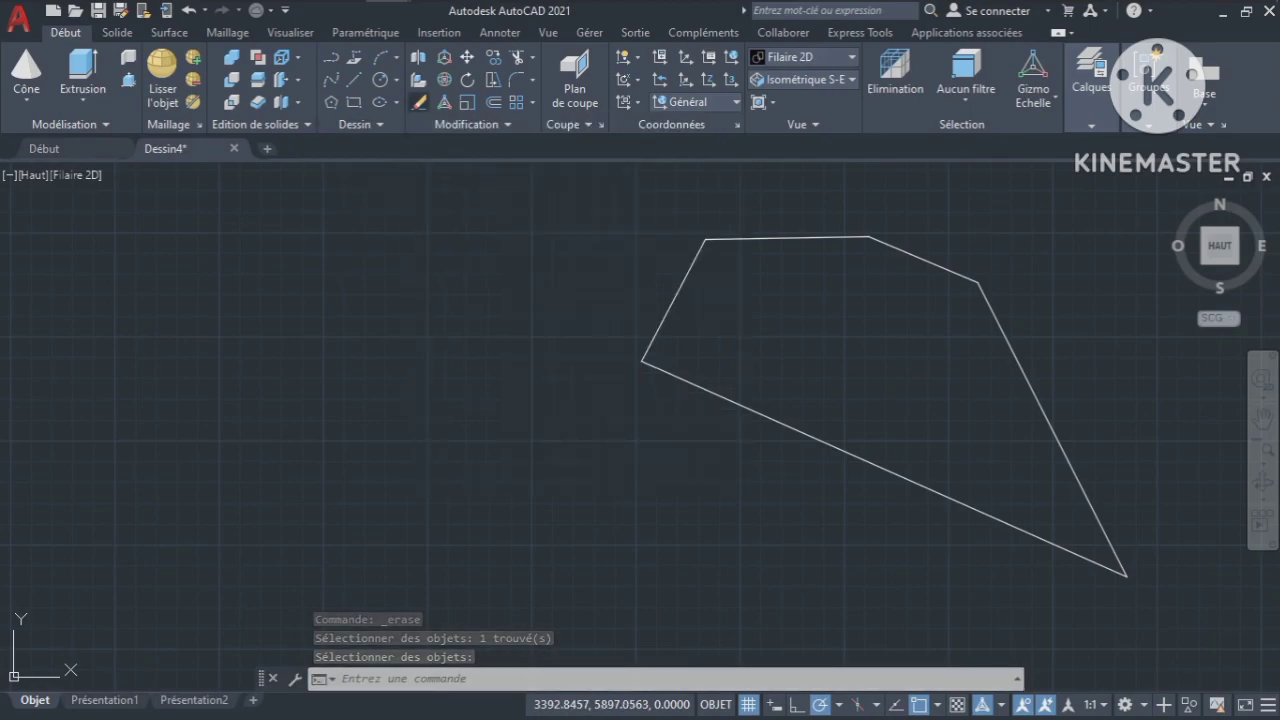
Erase the upper line of the line-drawn shape and undo both erasures to restore the line and the polyline
key(Return)
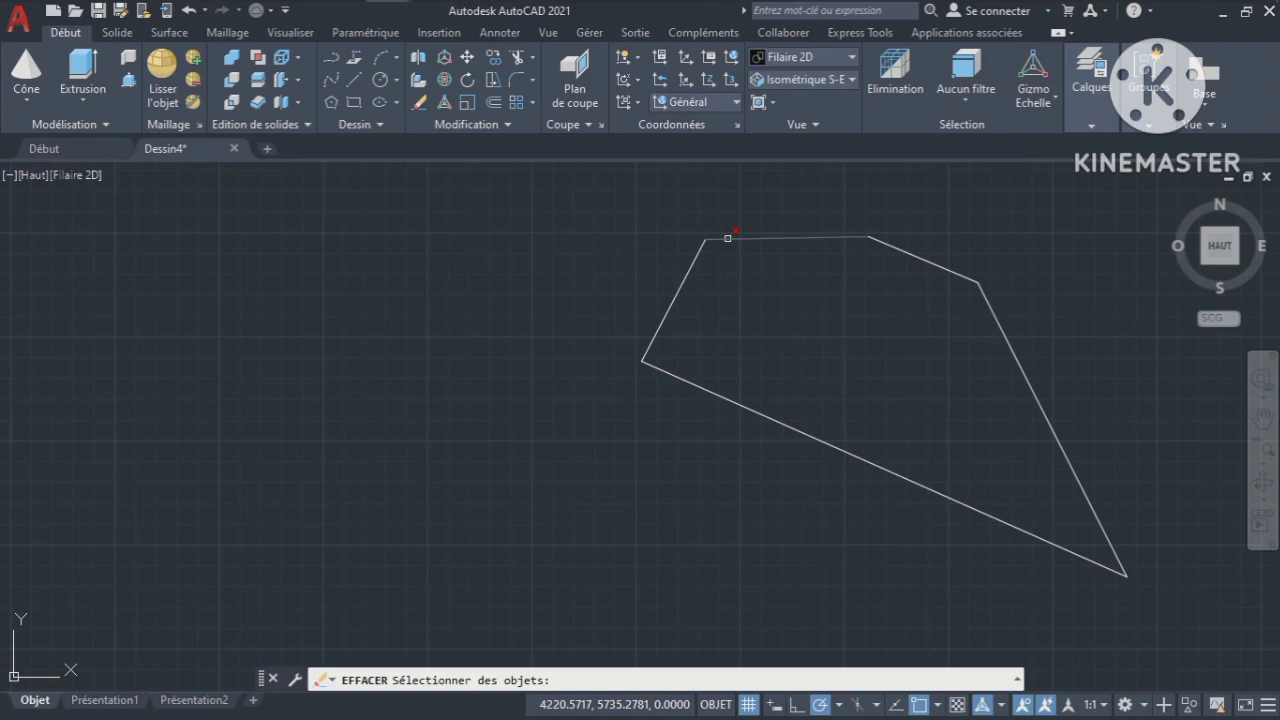
click(727, 238)
key(Return)
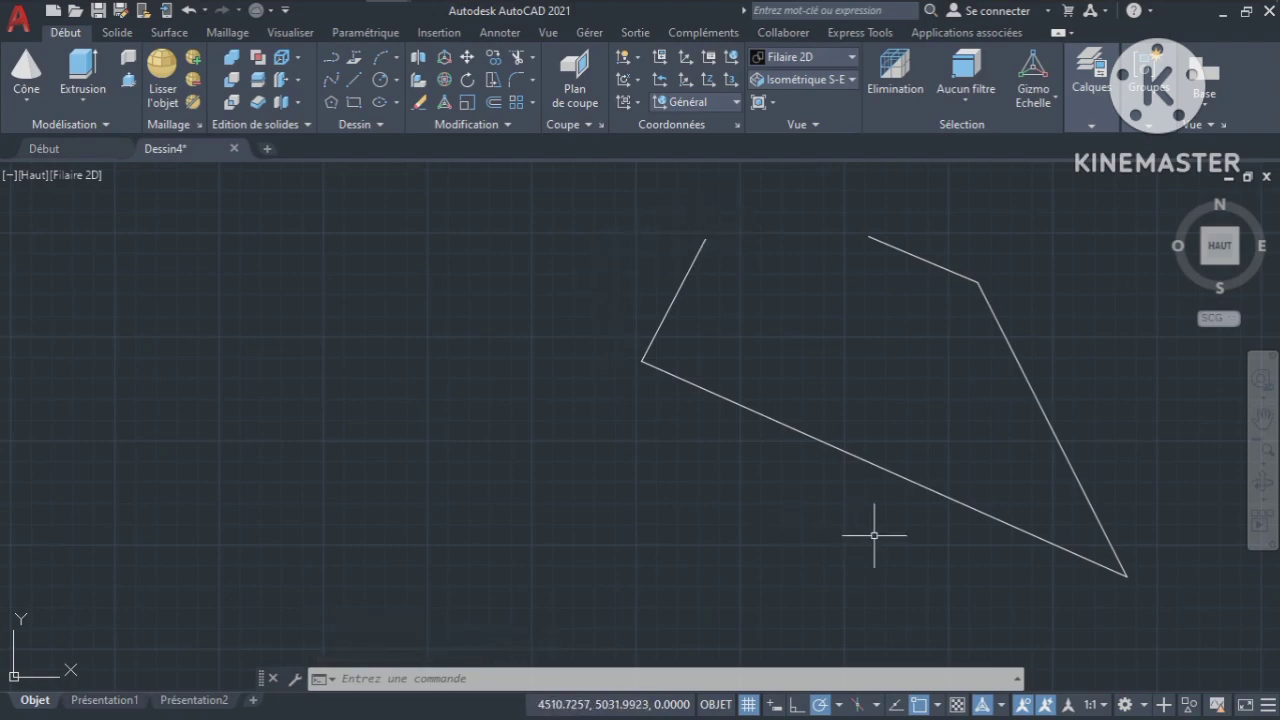
key(ctrl+z)
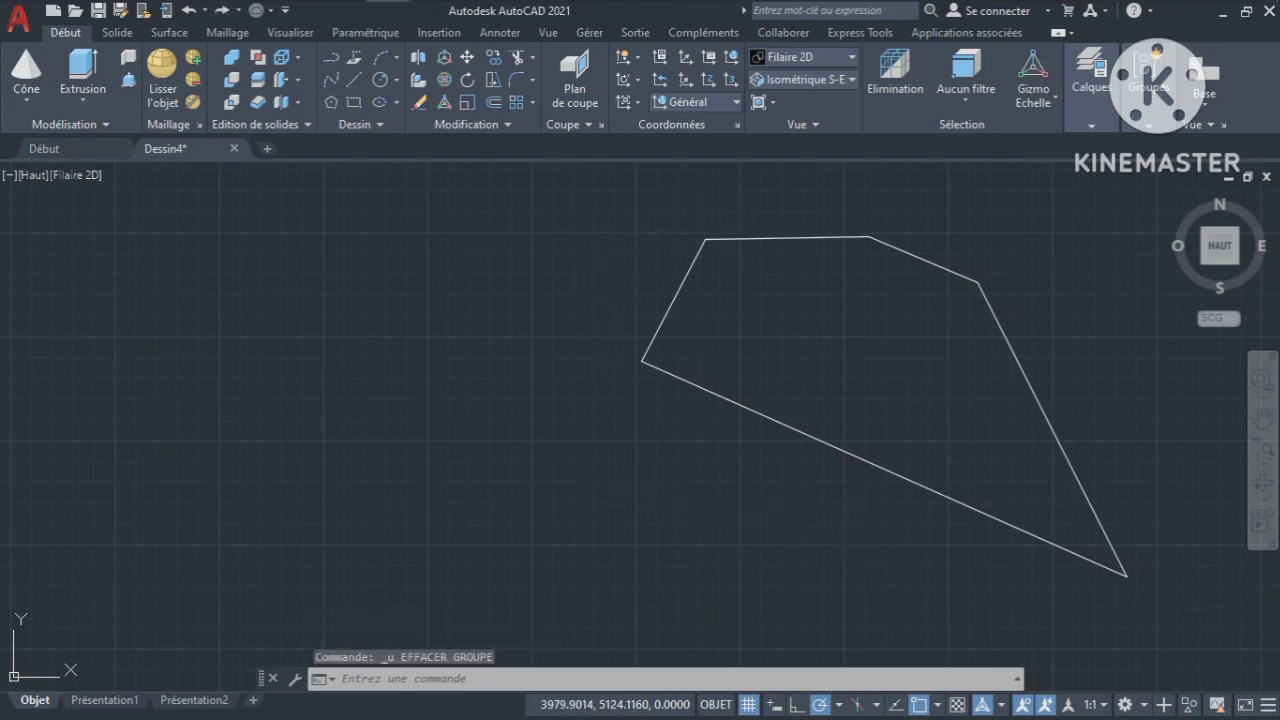
key(ctrl+z)
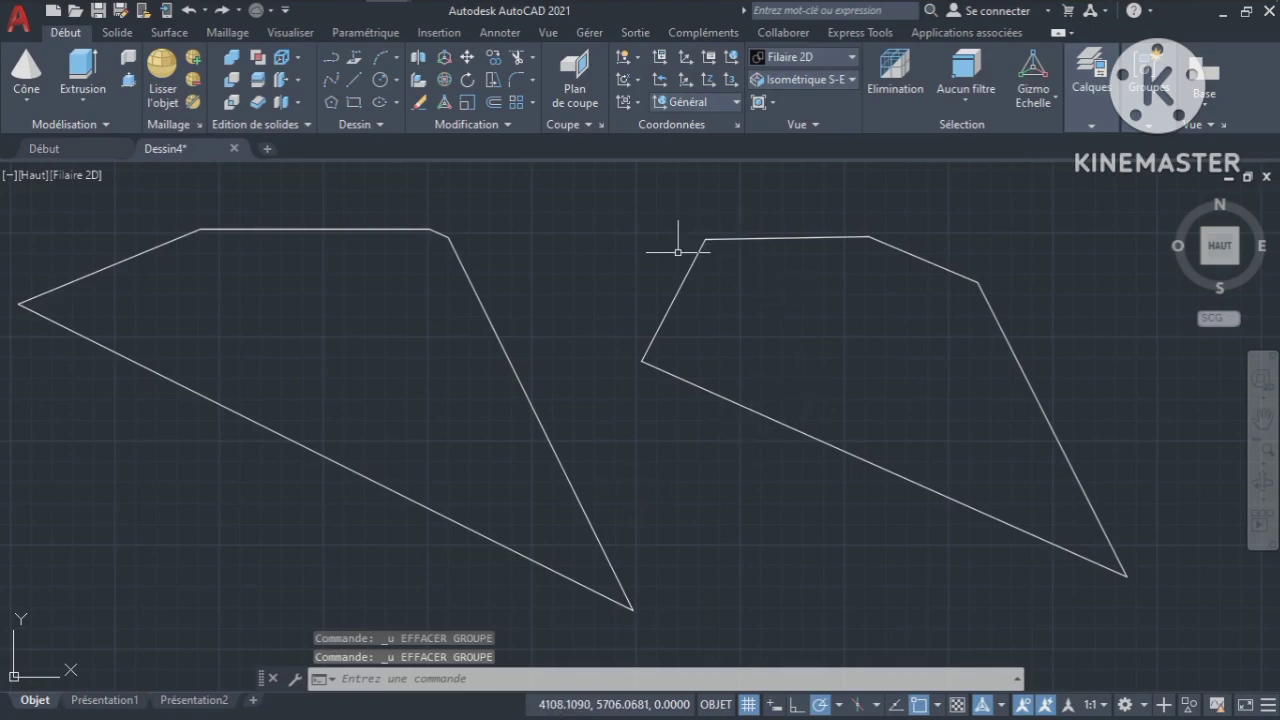
Compare how the shapes select by picking four lines one by one and the polyline with a single pick, clearing each selection
click(677, 375)
click(674, 296)
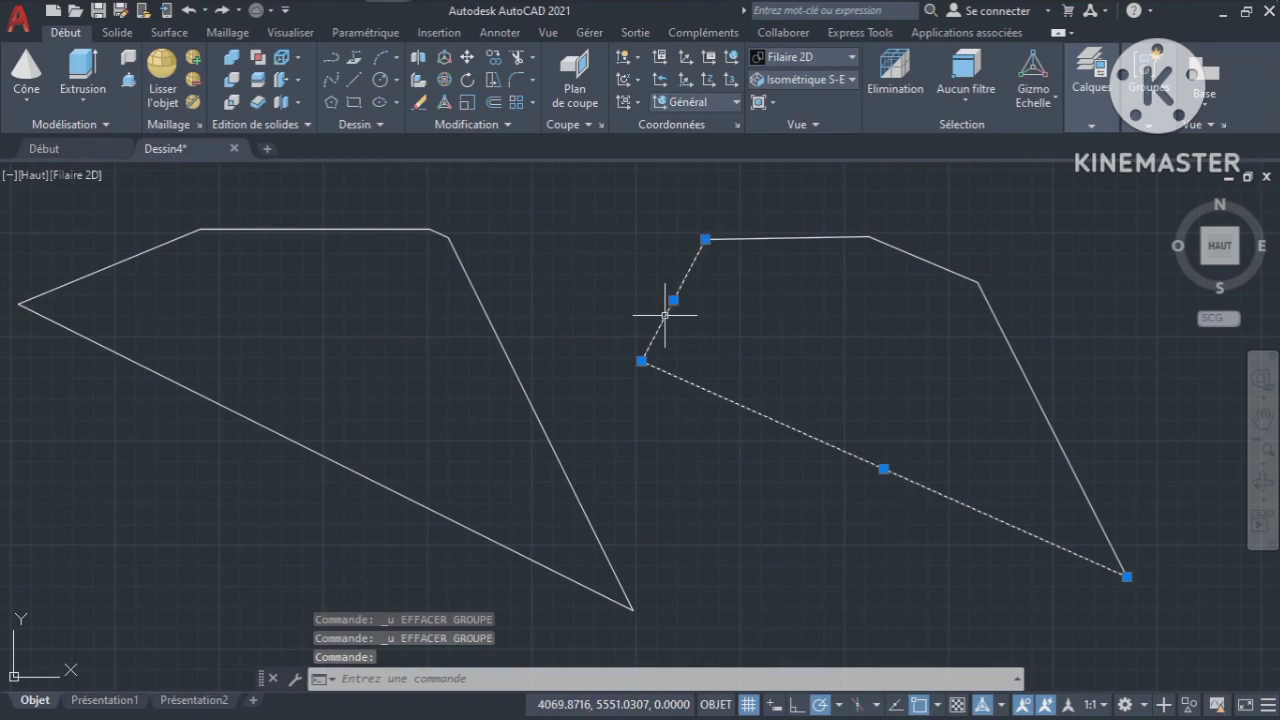
click(754, 241)
click(911, 254)
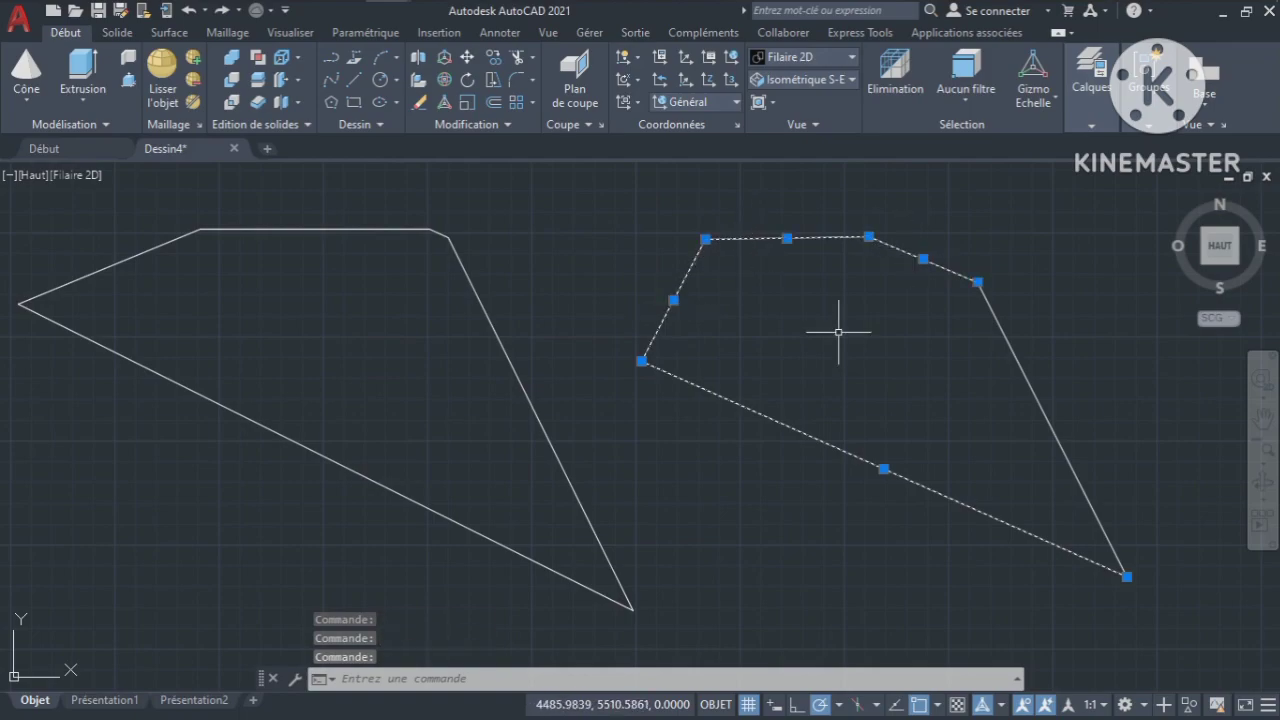
key(Escape)
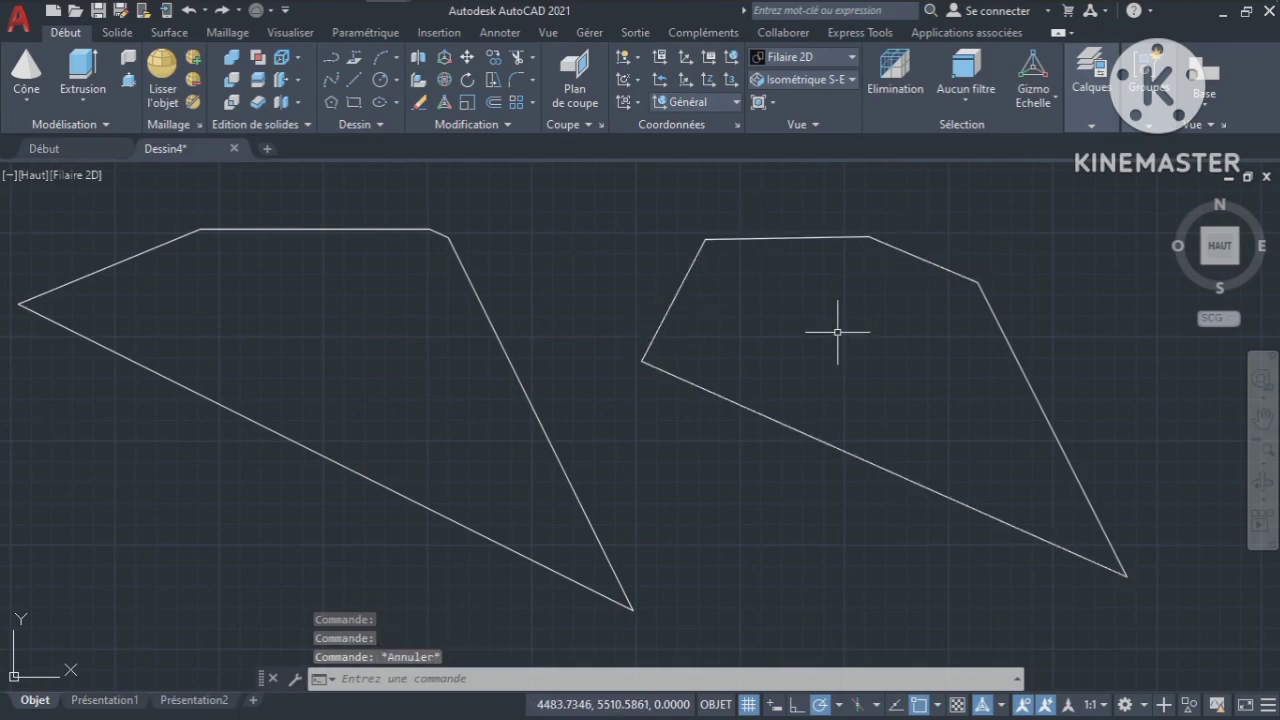
click(466, 286)
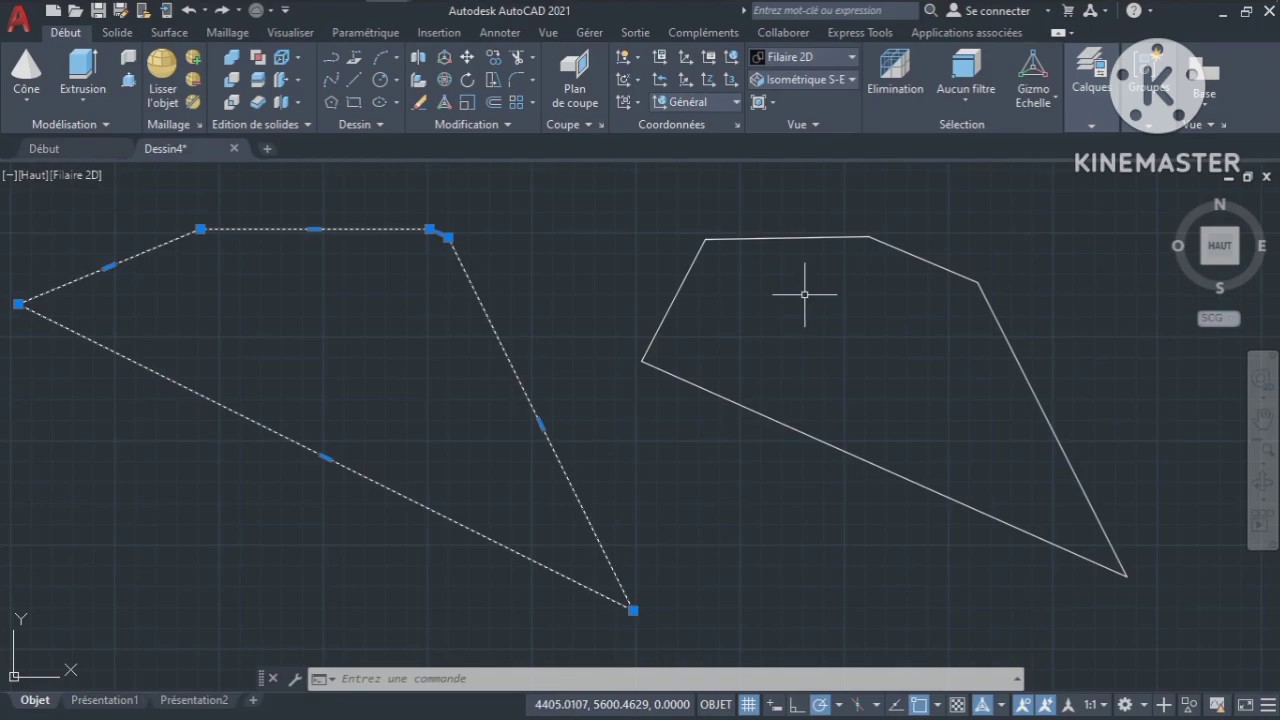
key(Escape)
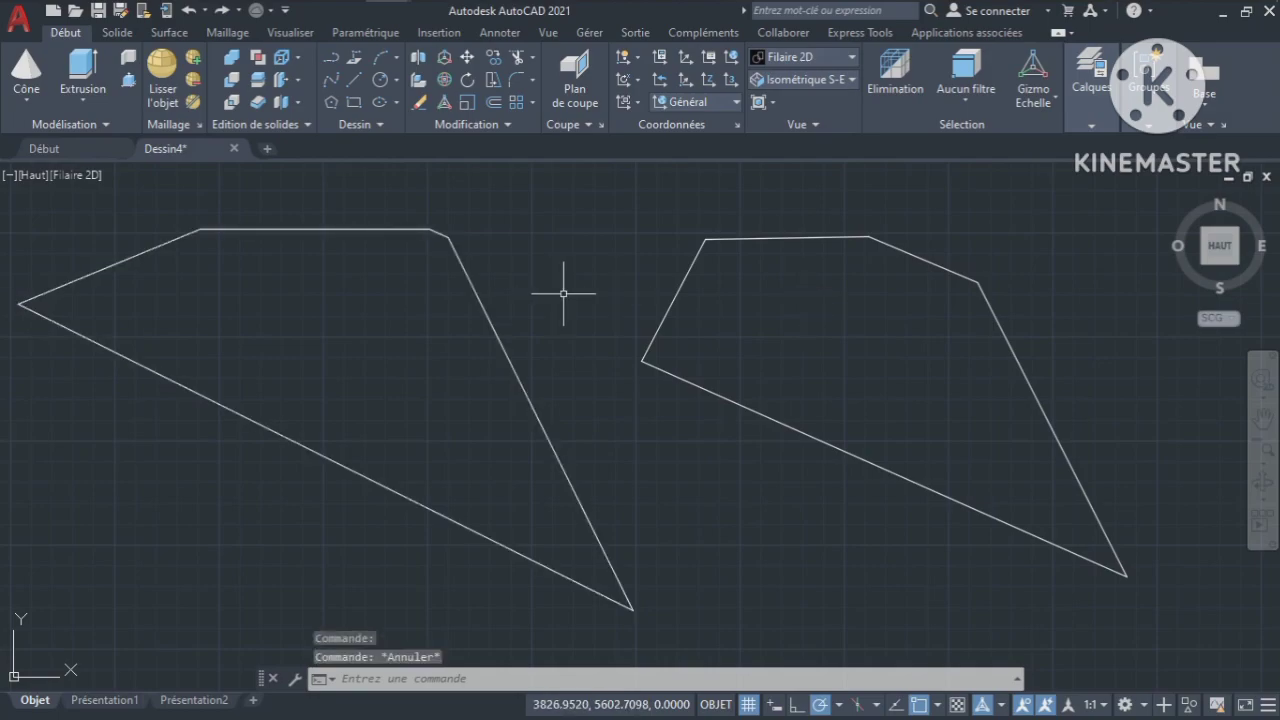
Undo the earlier drawing operations until both closed shapes are removed from the drawing
key(ctrl+z)
key(ctrl+z)
key(ctrl+z)
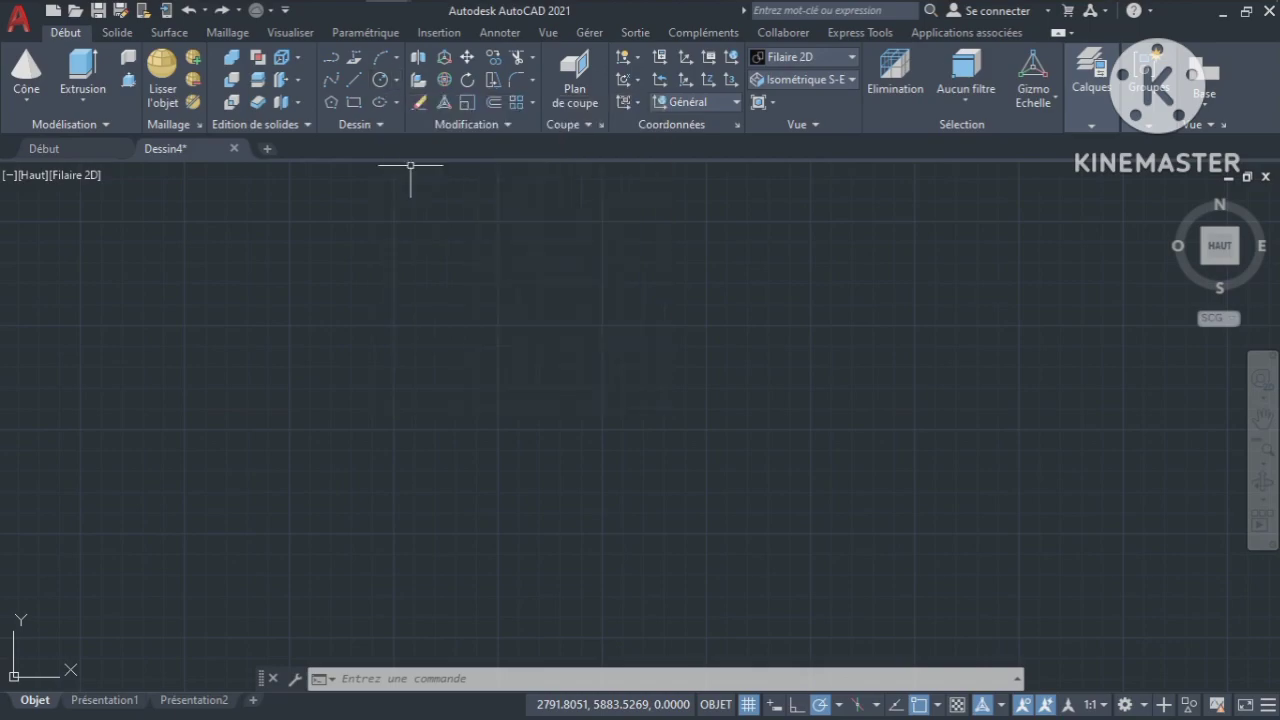
Draw a circle by centre and radius near the middle of the drawing area with a radius of 200
click(396, 80)
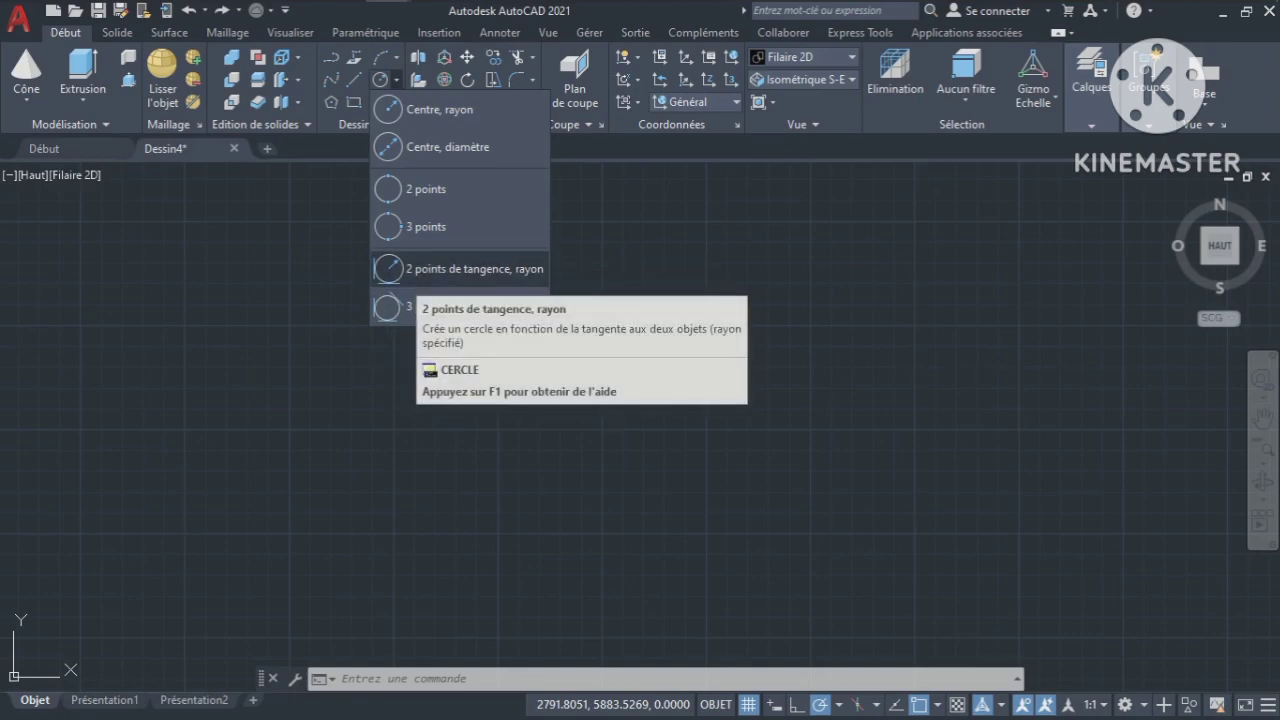
key(Escape)
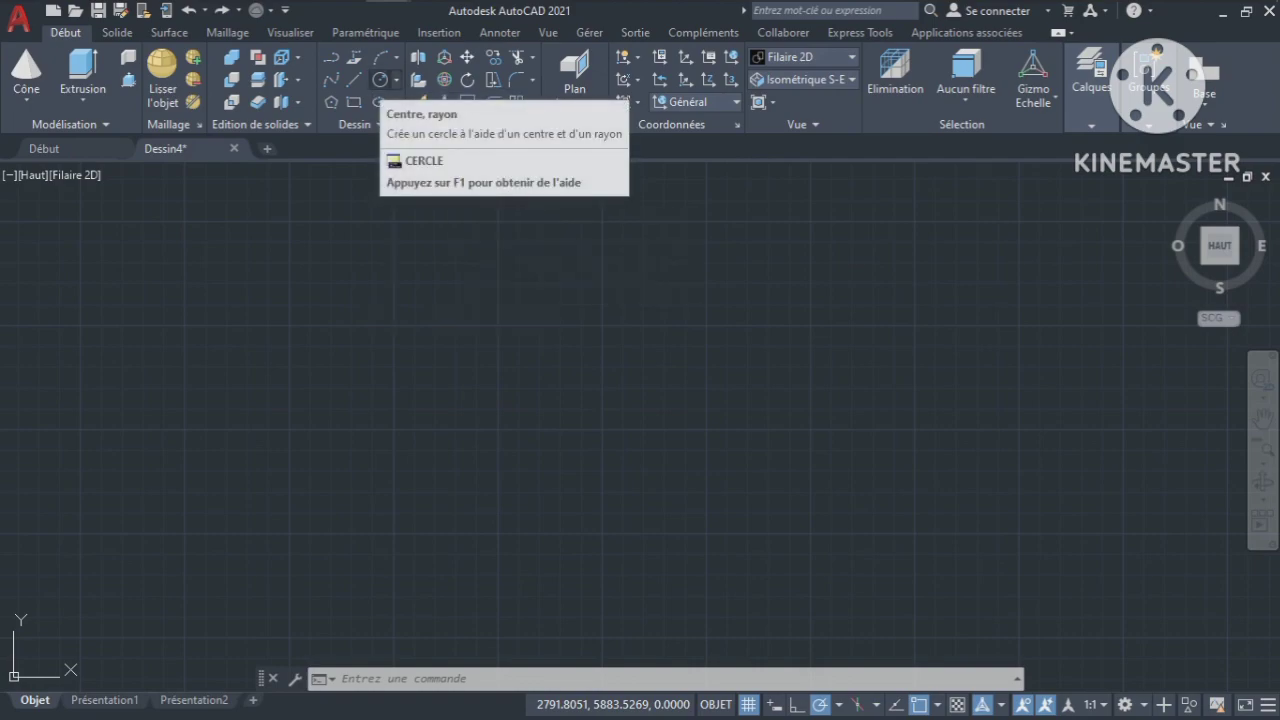
click(379, 80)
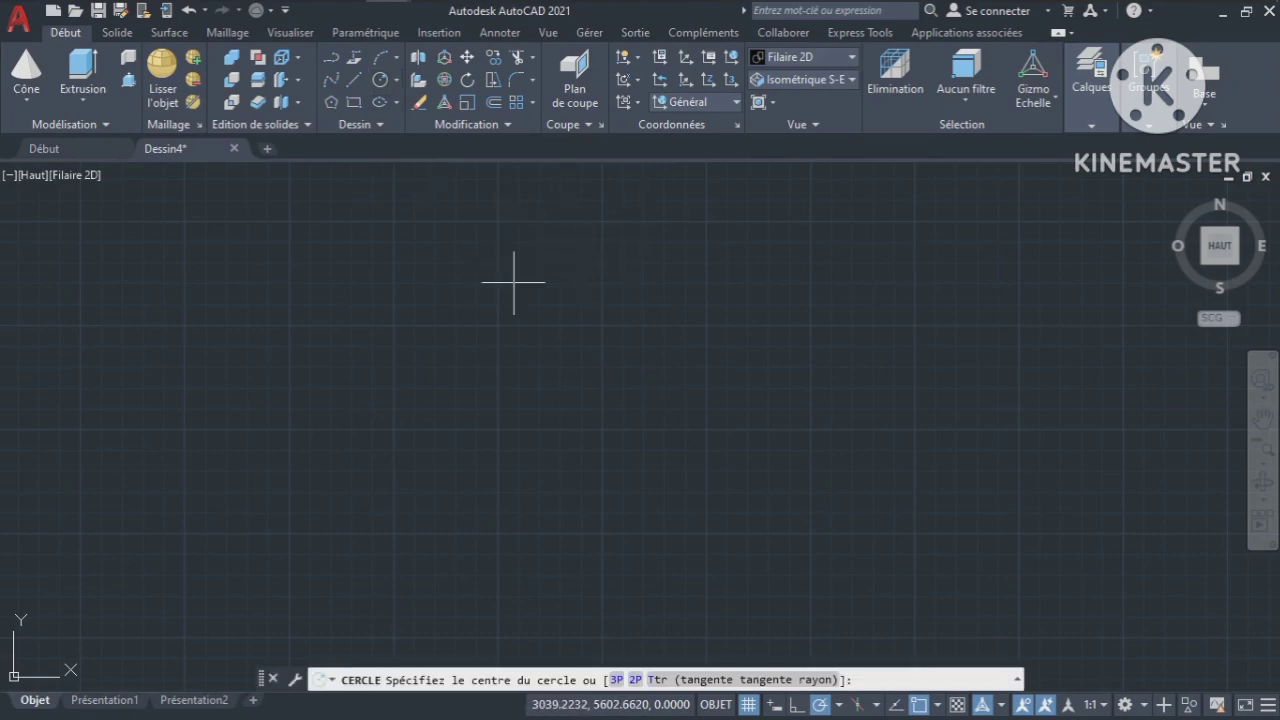
click(621, 373)
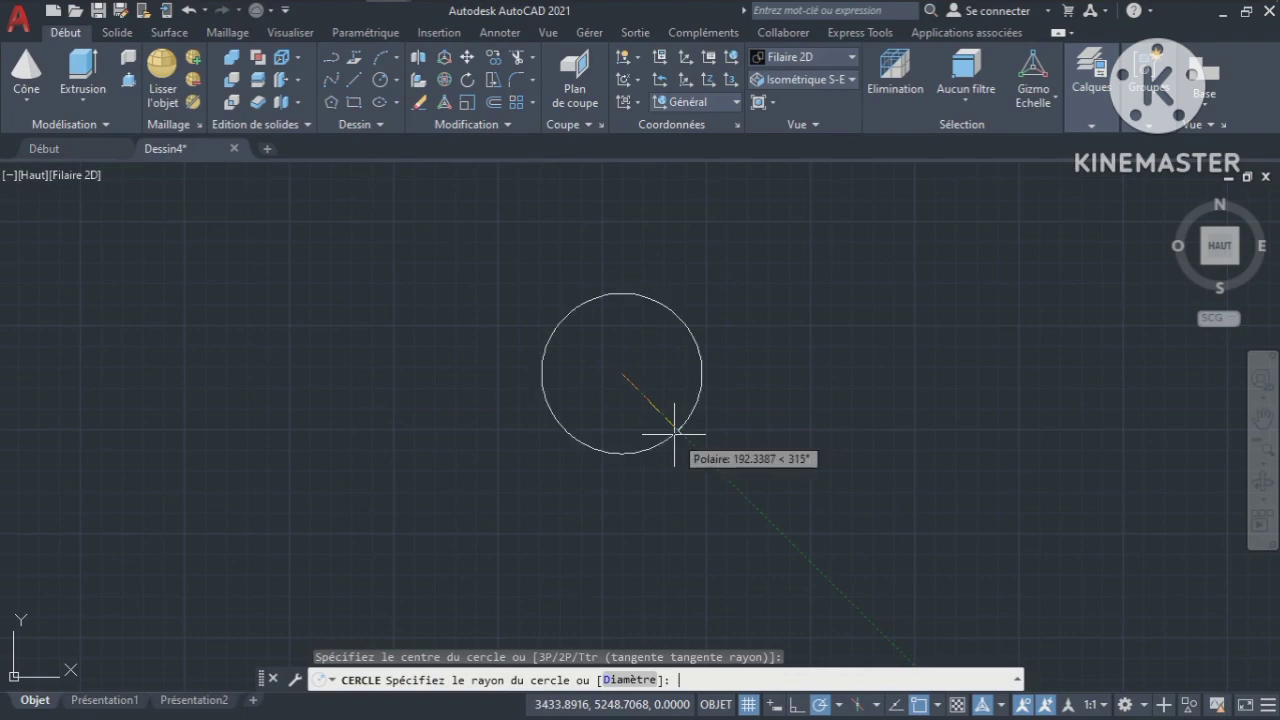
text(200)
key(Return)
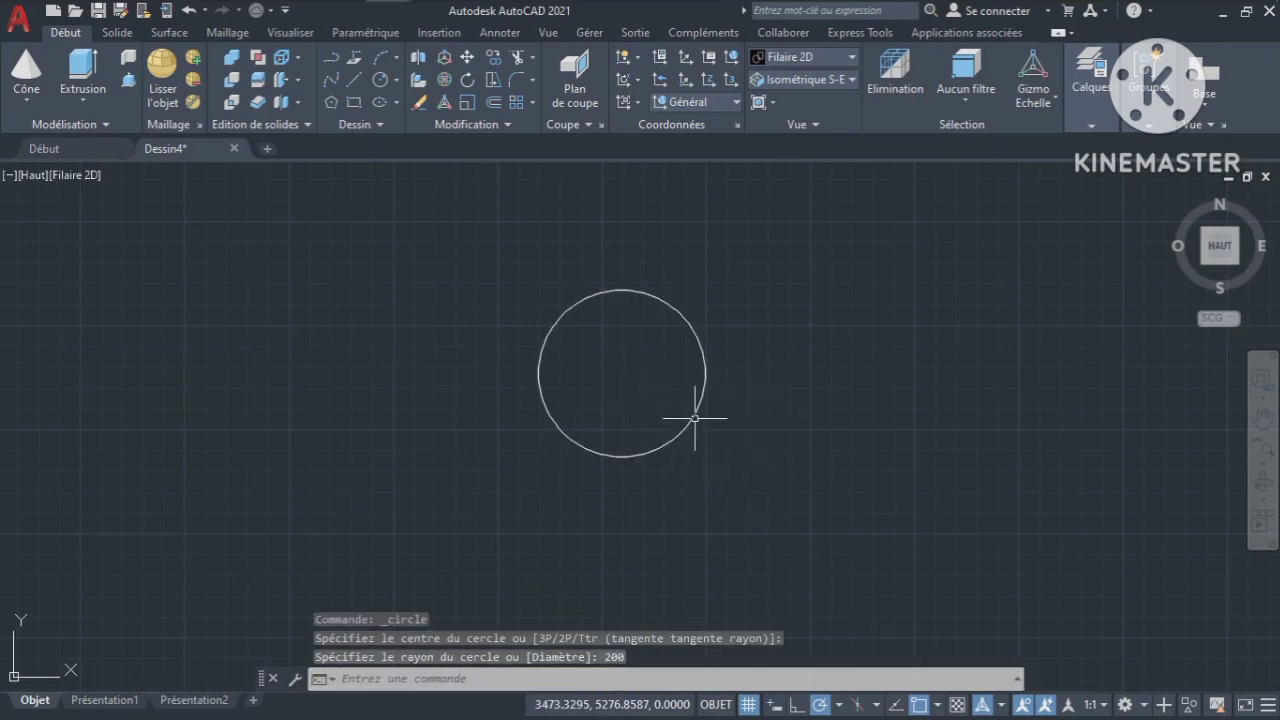
Select the circle to show its grips, clear the selection and undo the circle
click(695, 418)
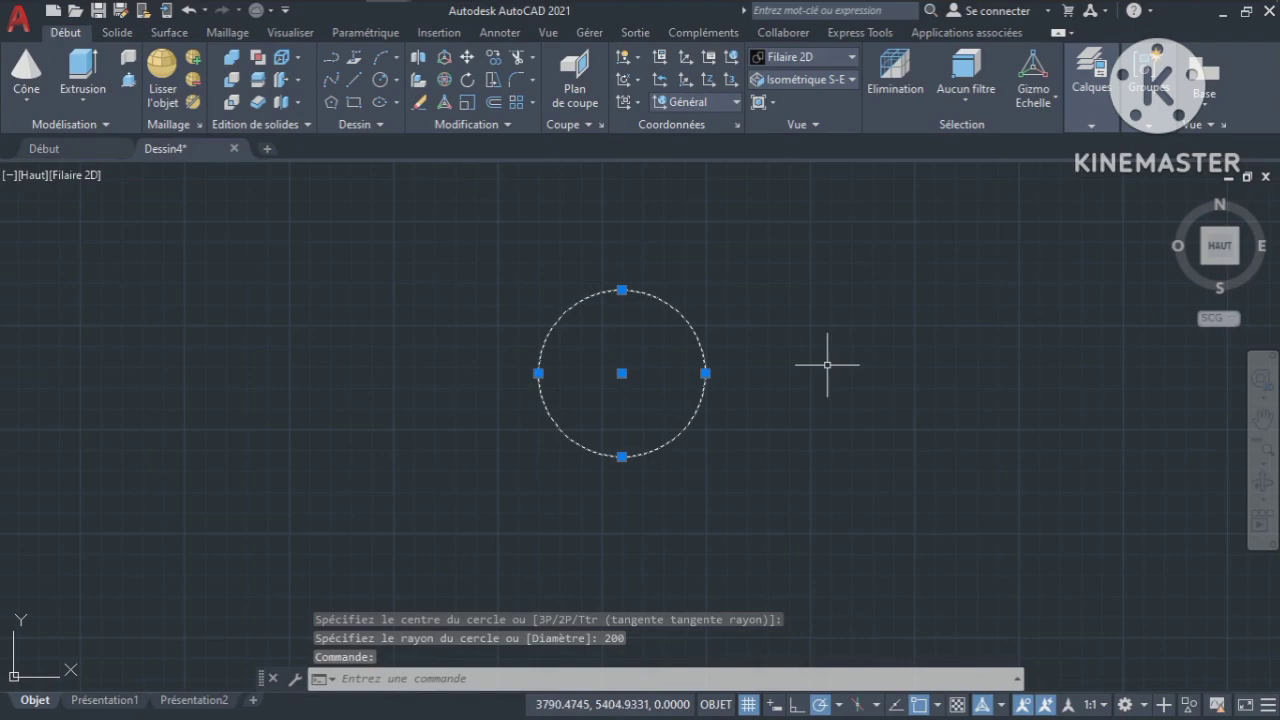
key(Escape)
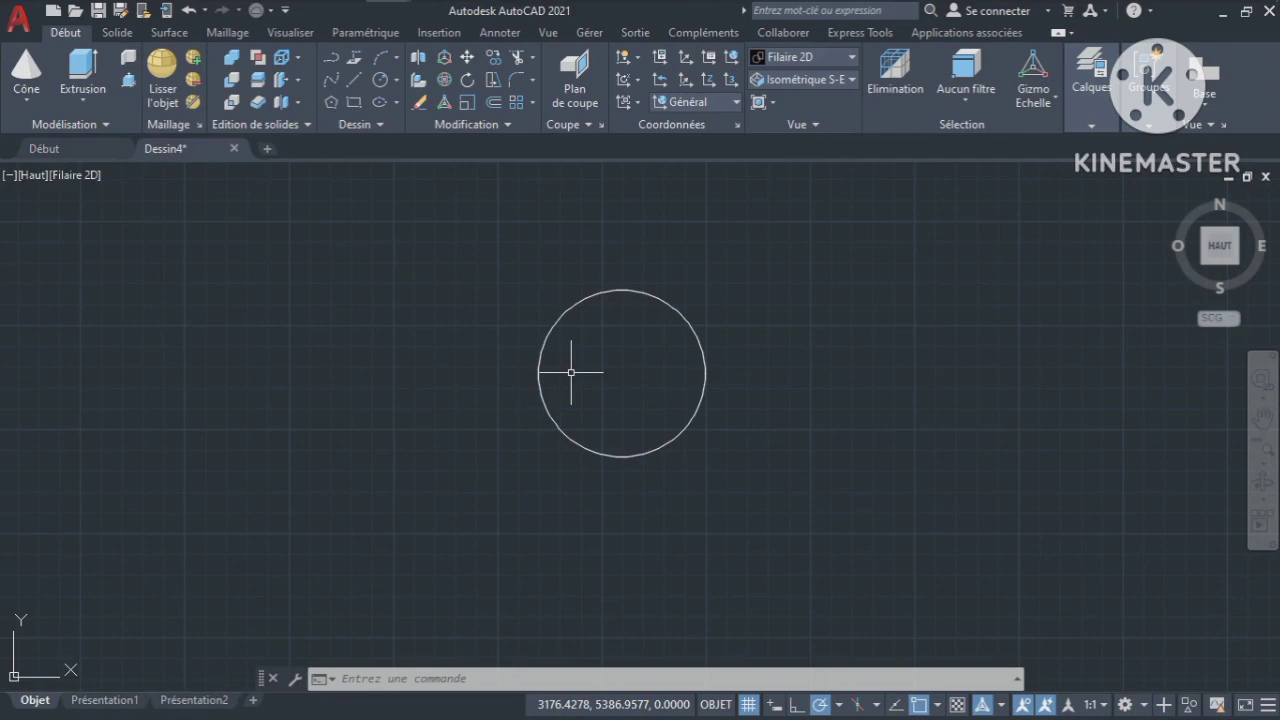
key(ctrl+z)
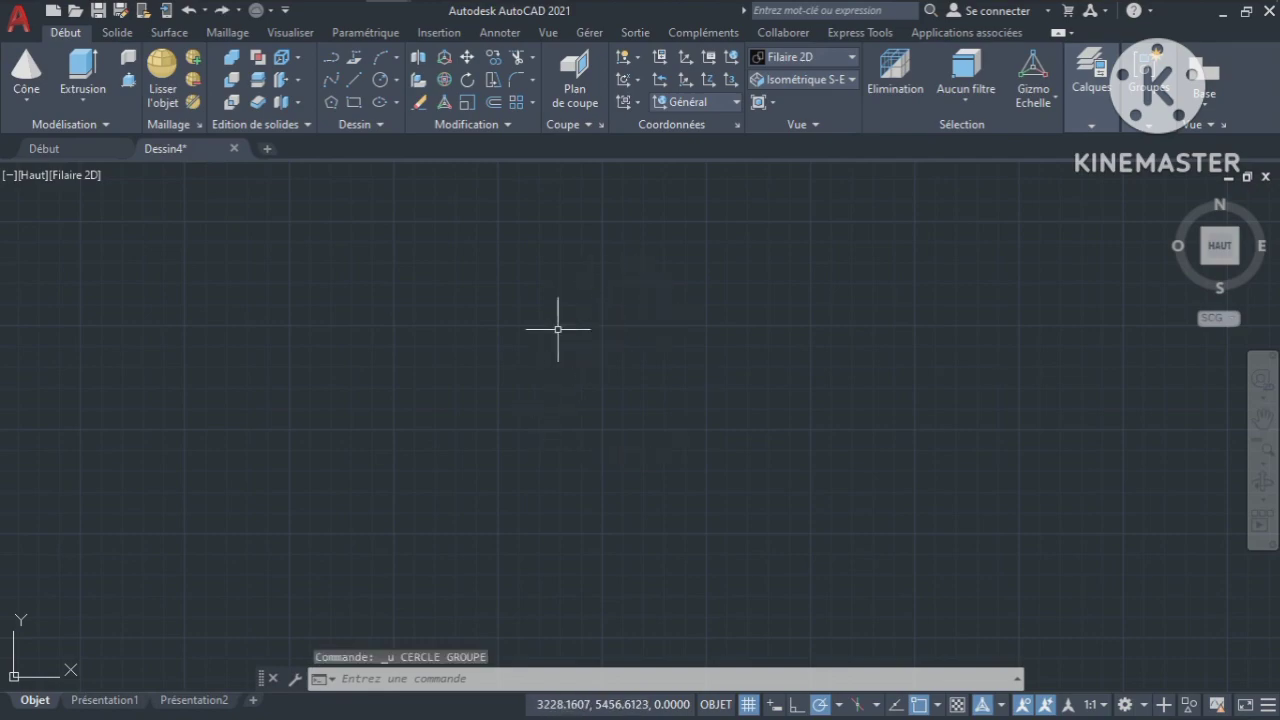
Draw a rectangle using the dimensions option with a length of 1000 and a width of 200
click(354, 102)
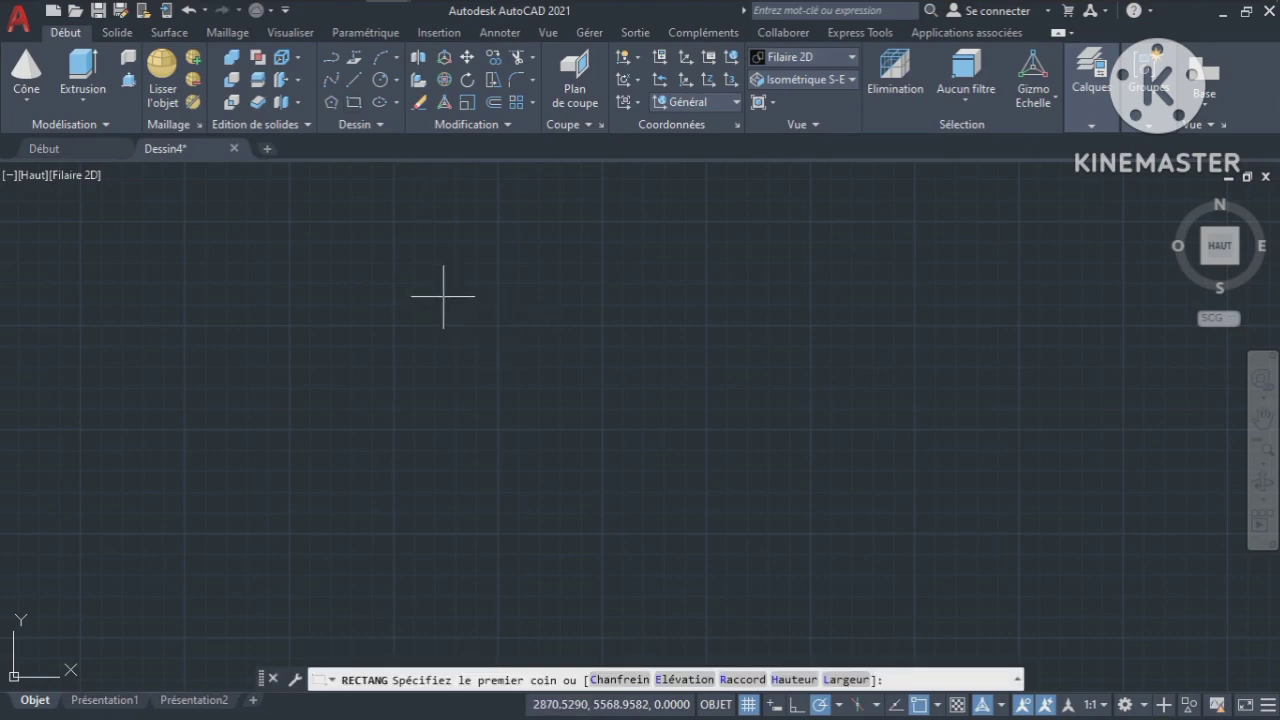
click(443, 296)
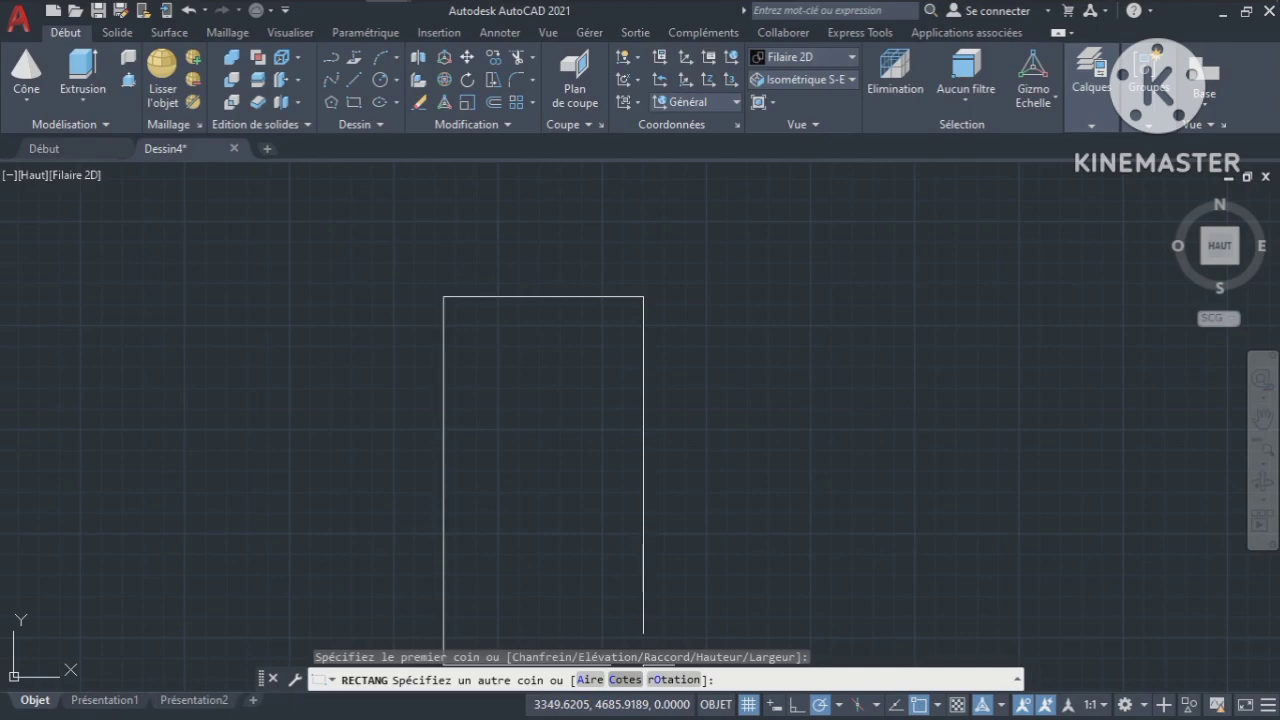
click(625, 679)
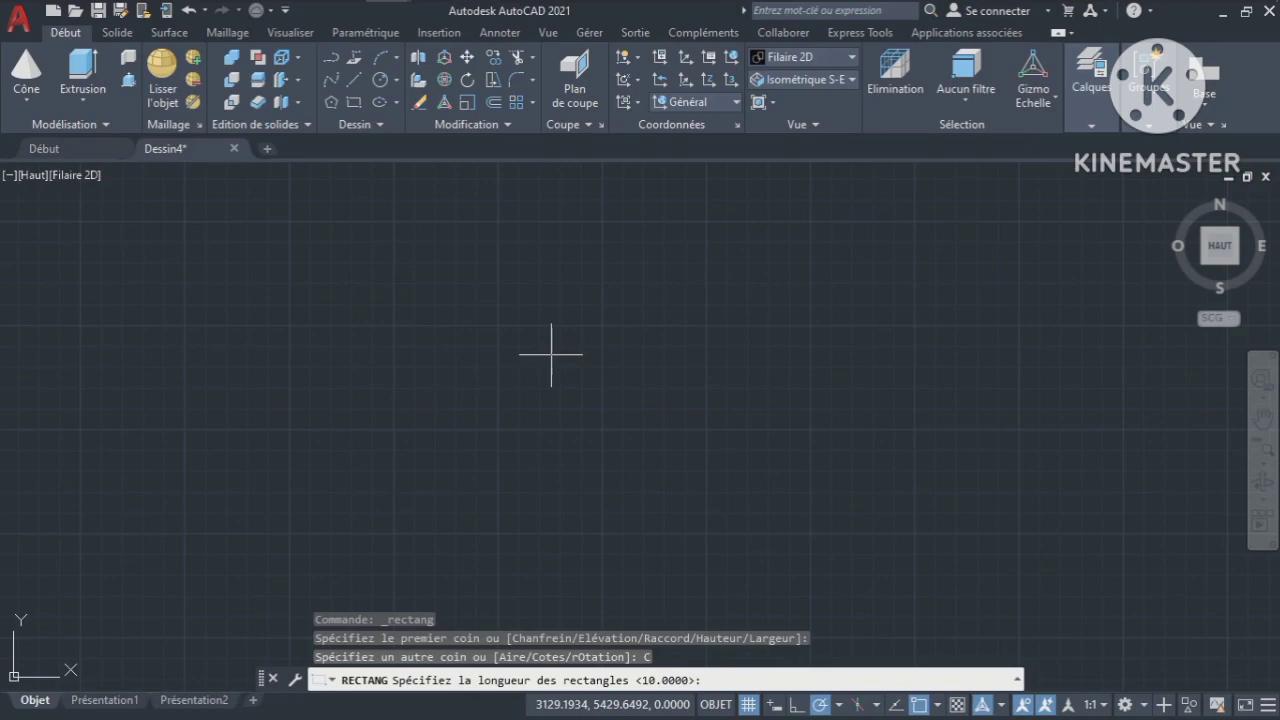
text(1000)
key(Return)
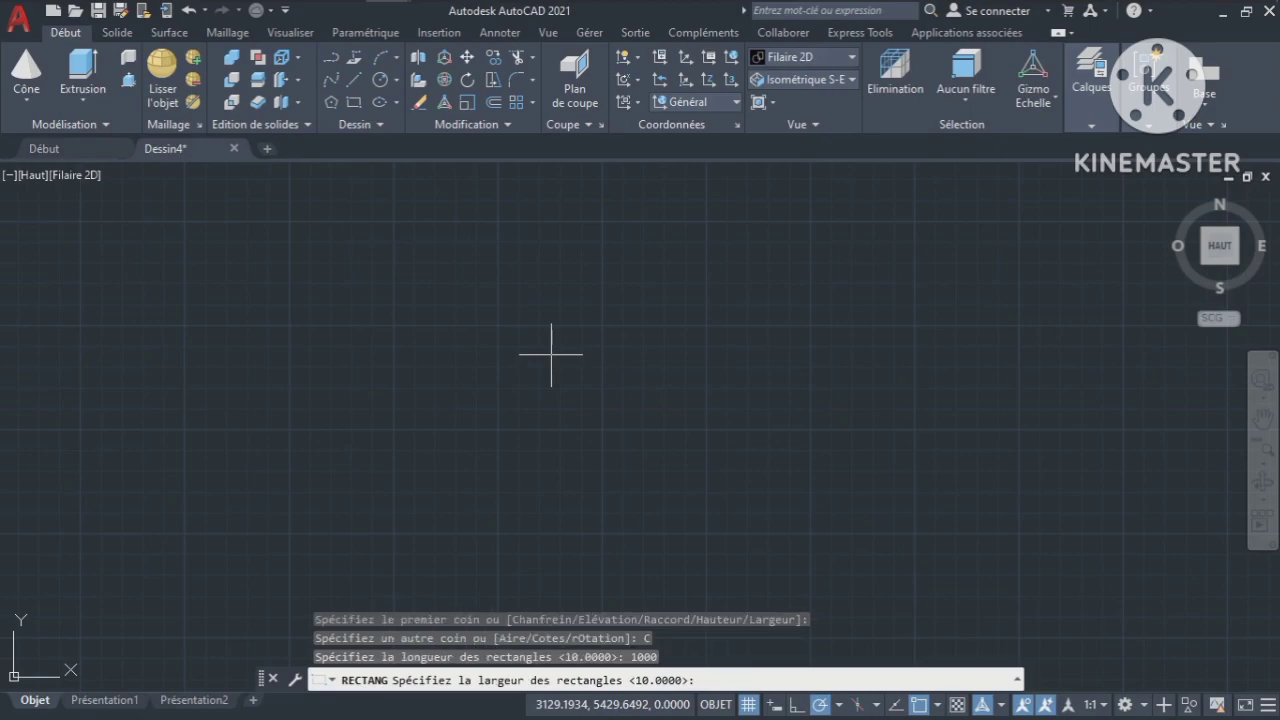
text(200)
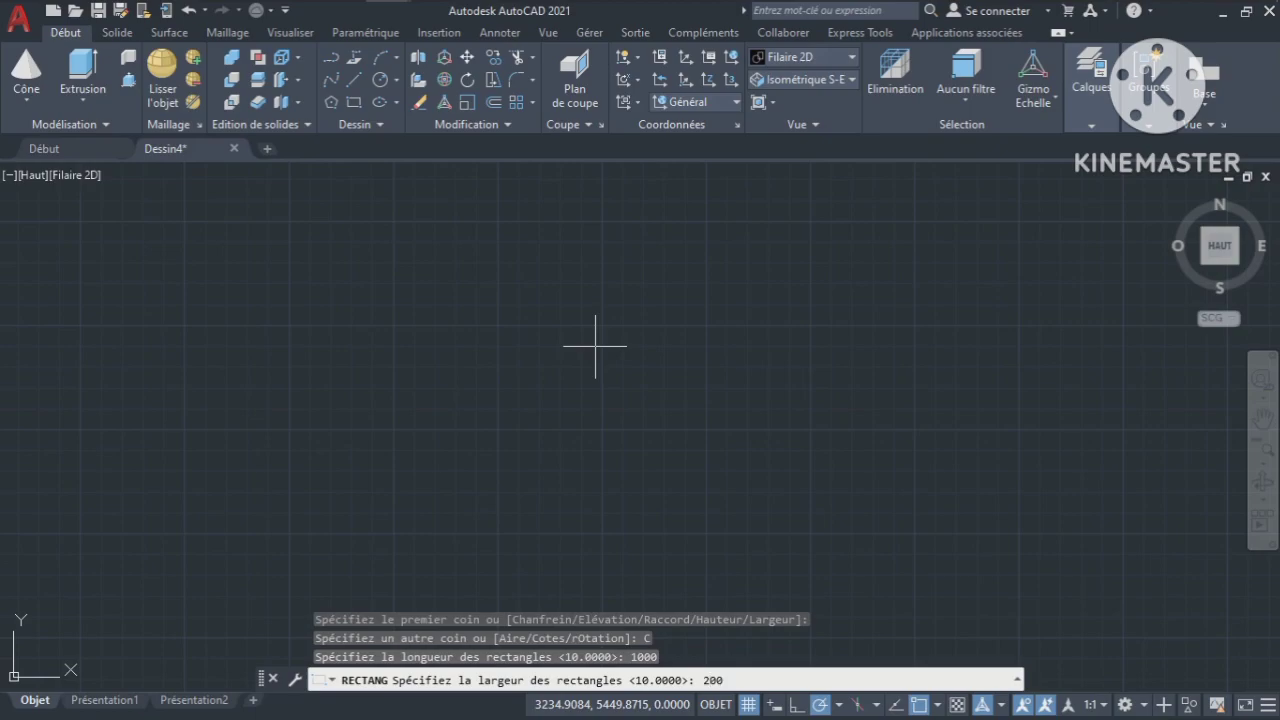
key(Return)
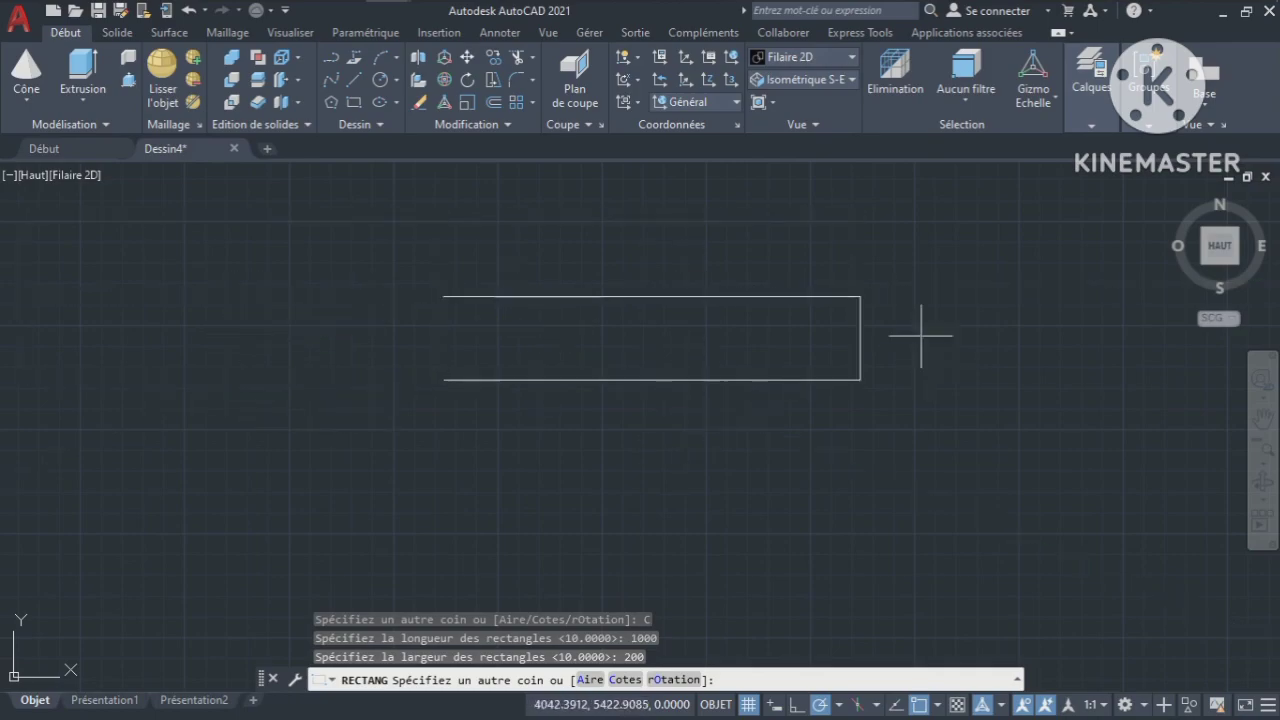
click(712, 459)
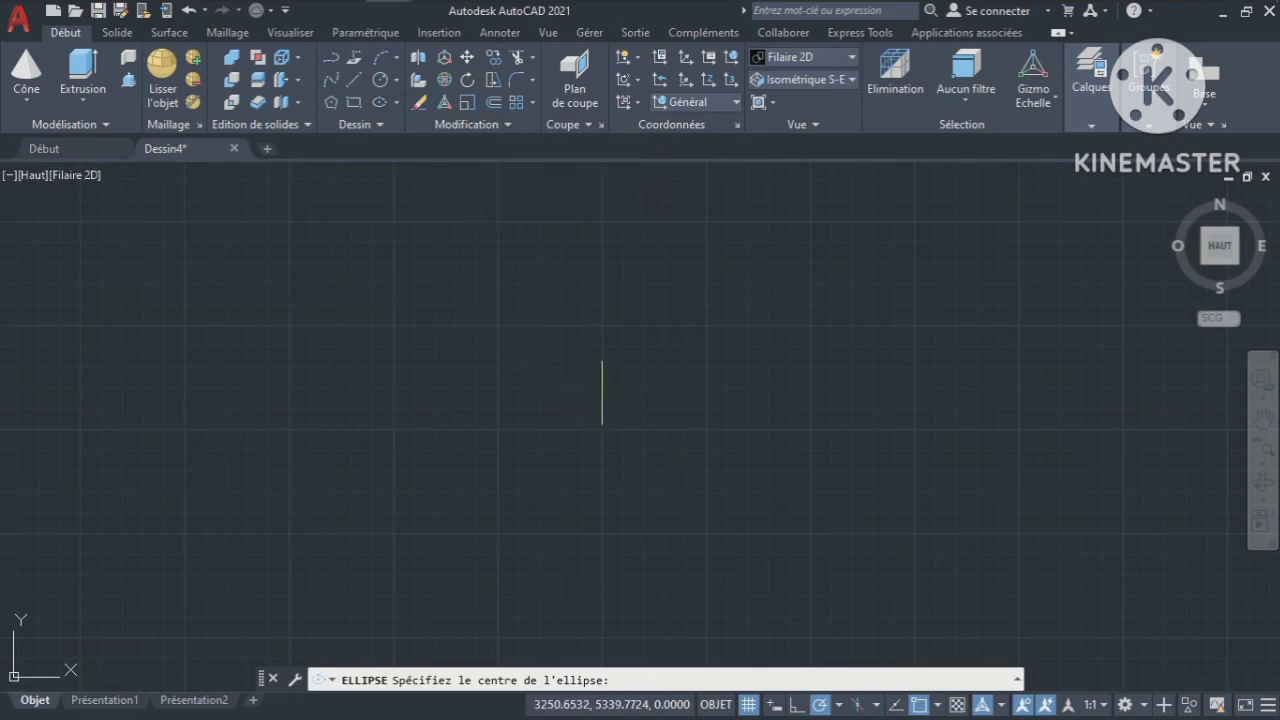
Draw an ellipse from its centre with a horizontal major axis and a distance of 50 to the other axis, and undo it
click(602, 392)
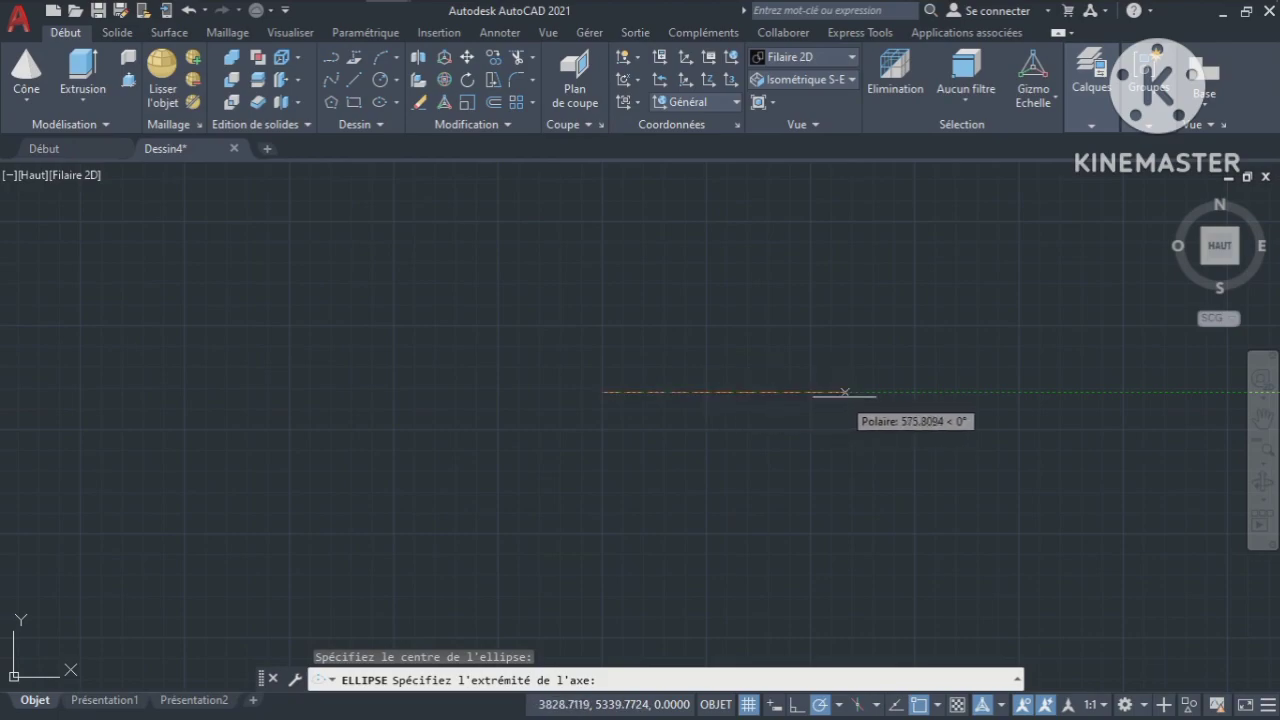
click(872, 392)
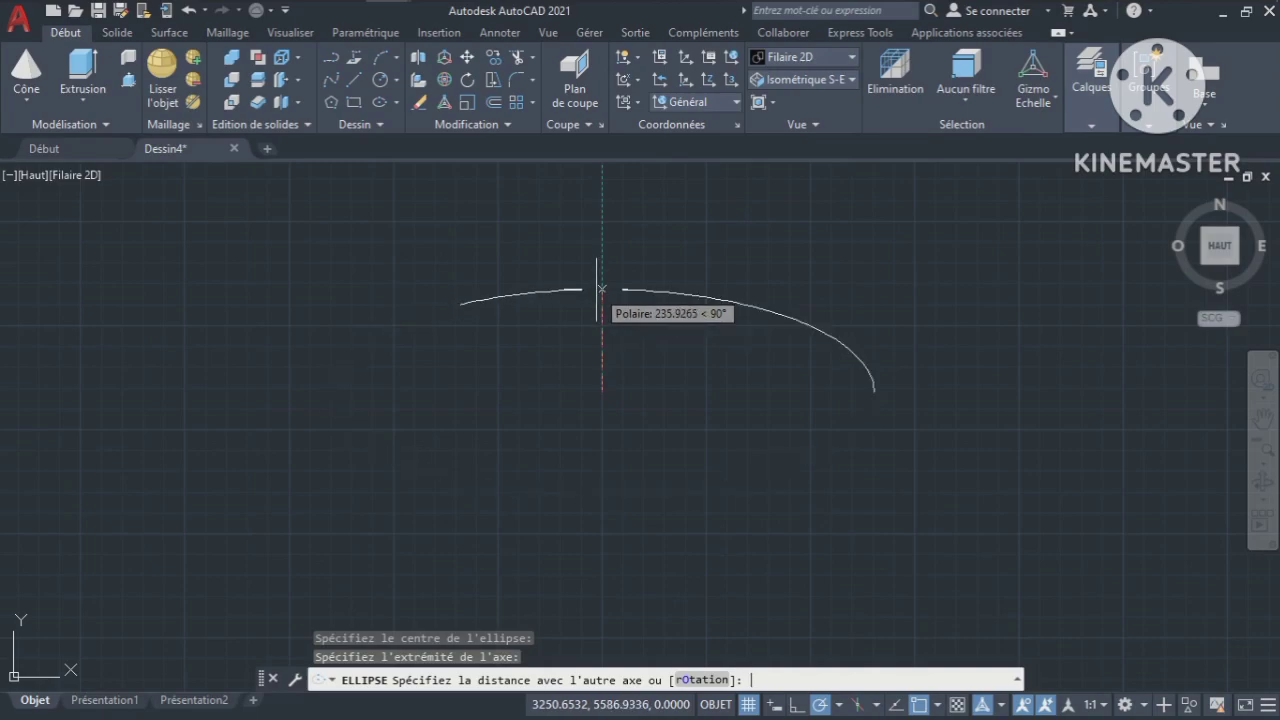
text(50)
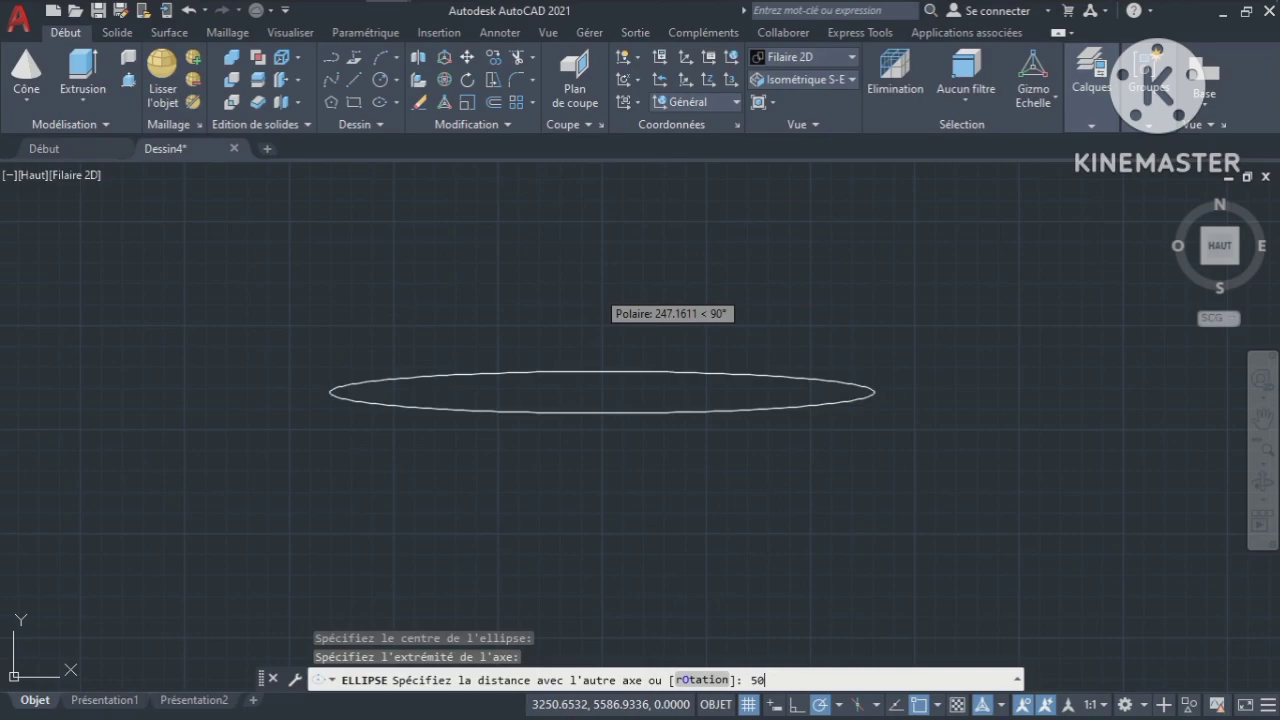
key(Return)
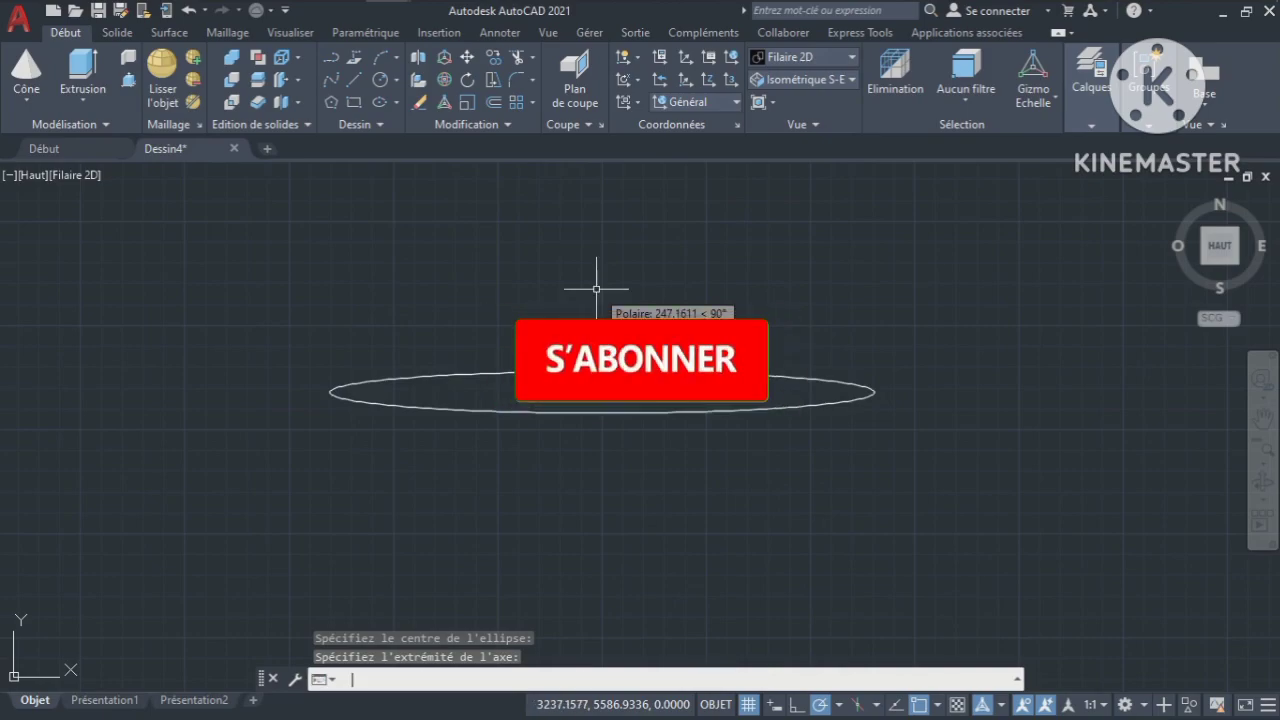
key(ctrl+z)
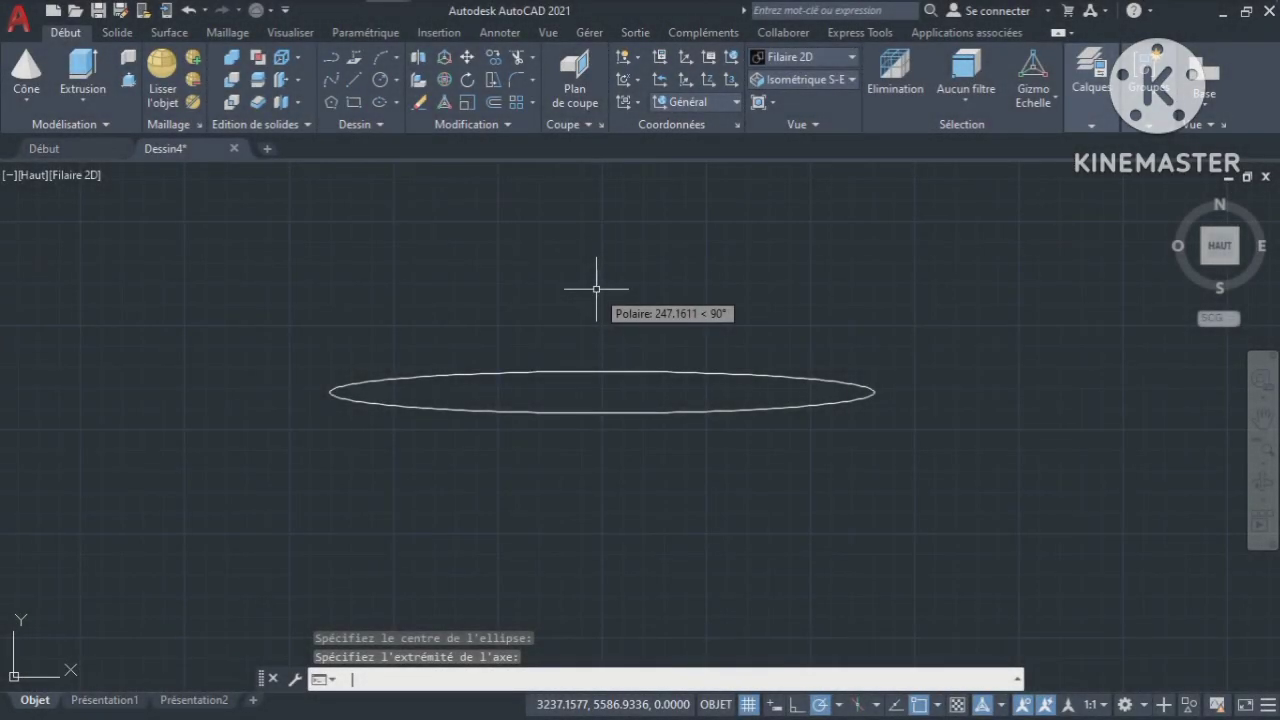
key(ctrl+z)
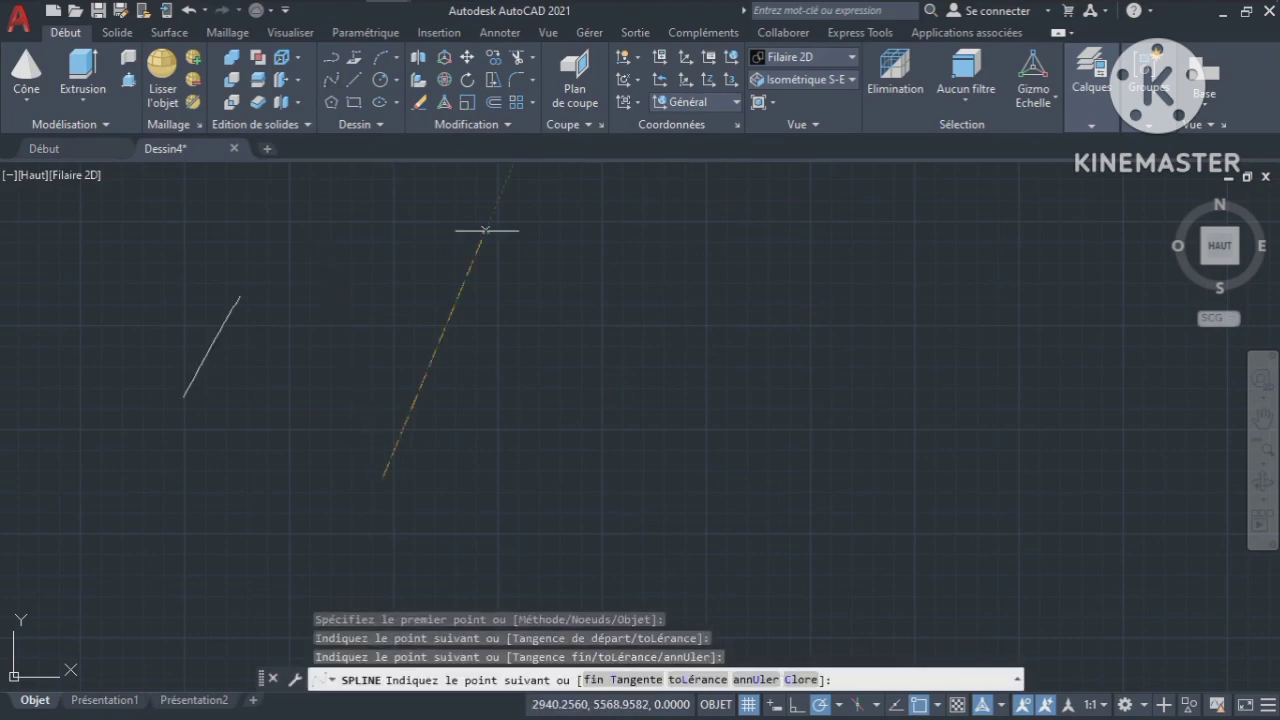
Complete the open wavy spline by adding a second upper peak point and a lower end point
click(490, 220)
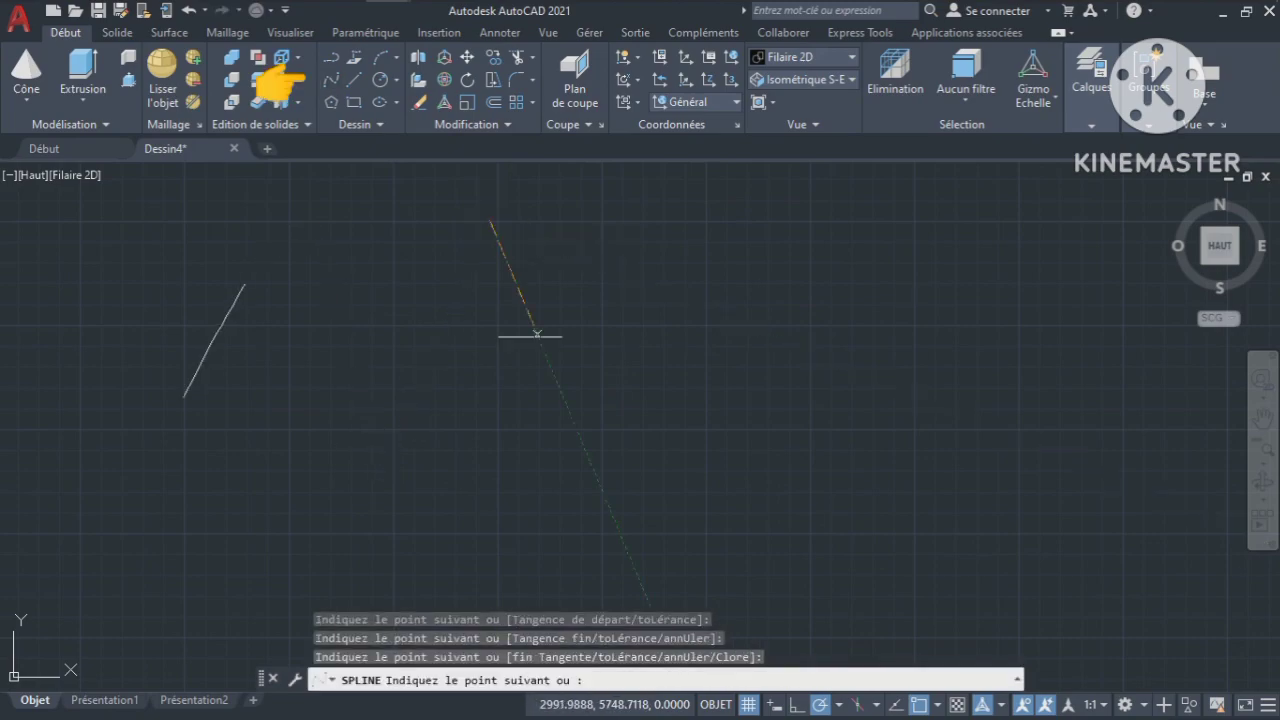
click(587, 480)
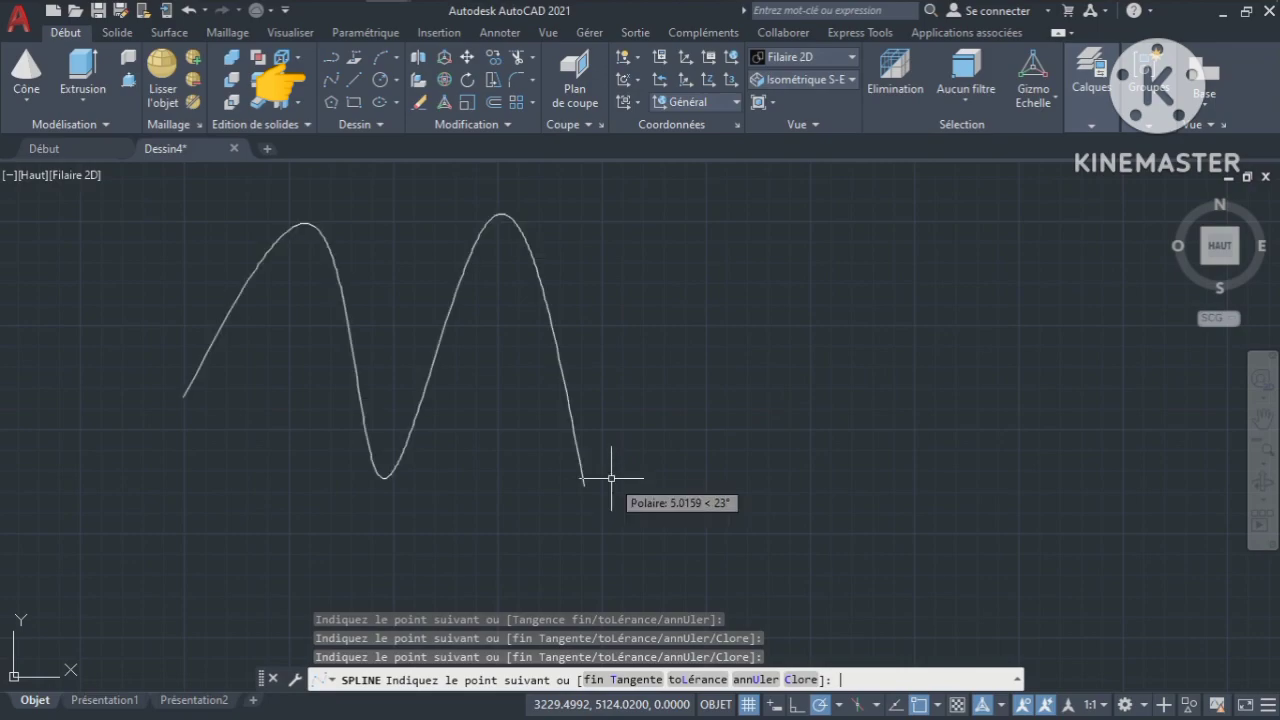
key(Return)
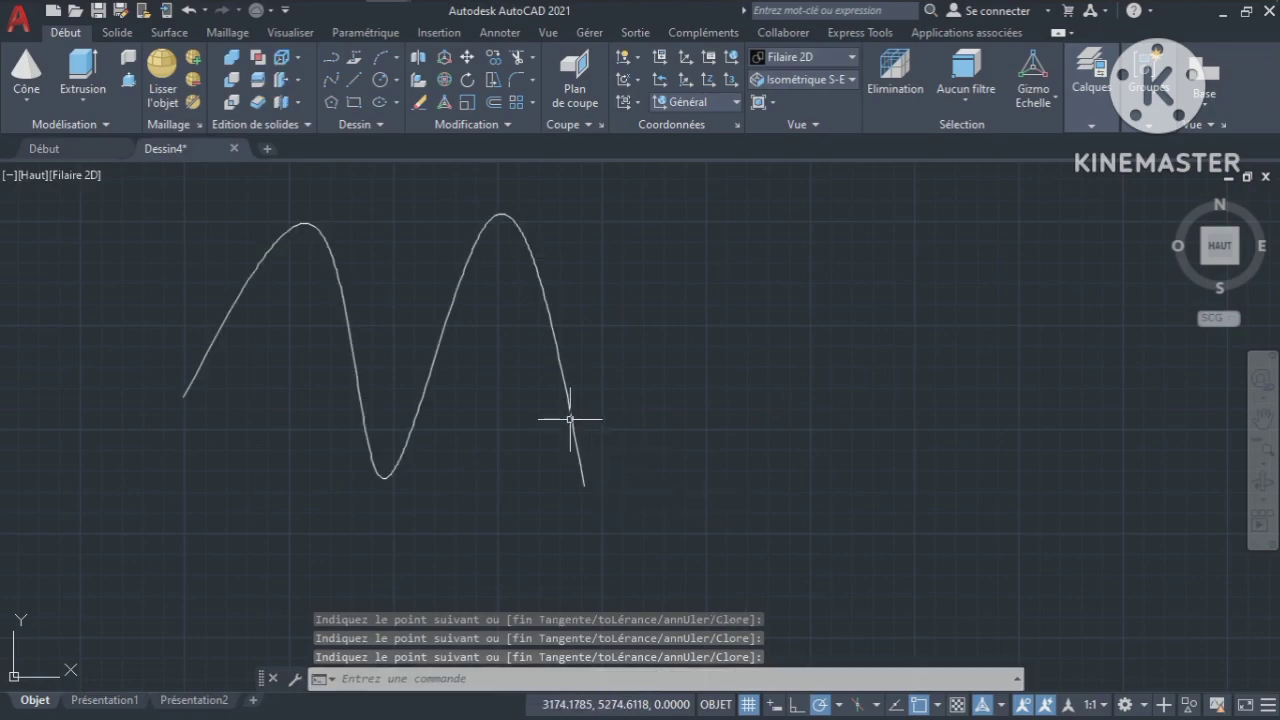
Select the whole spline to show its fit points, and undo the spline
mouse_move(571, 419)
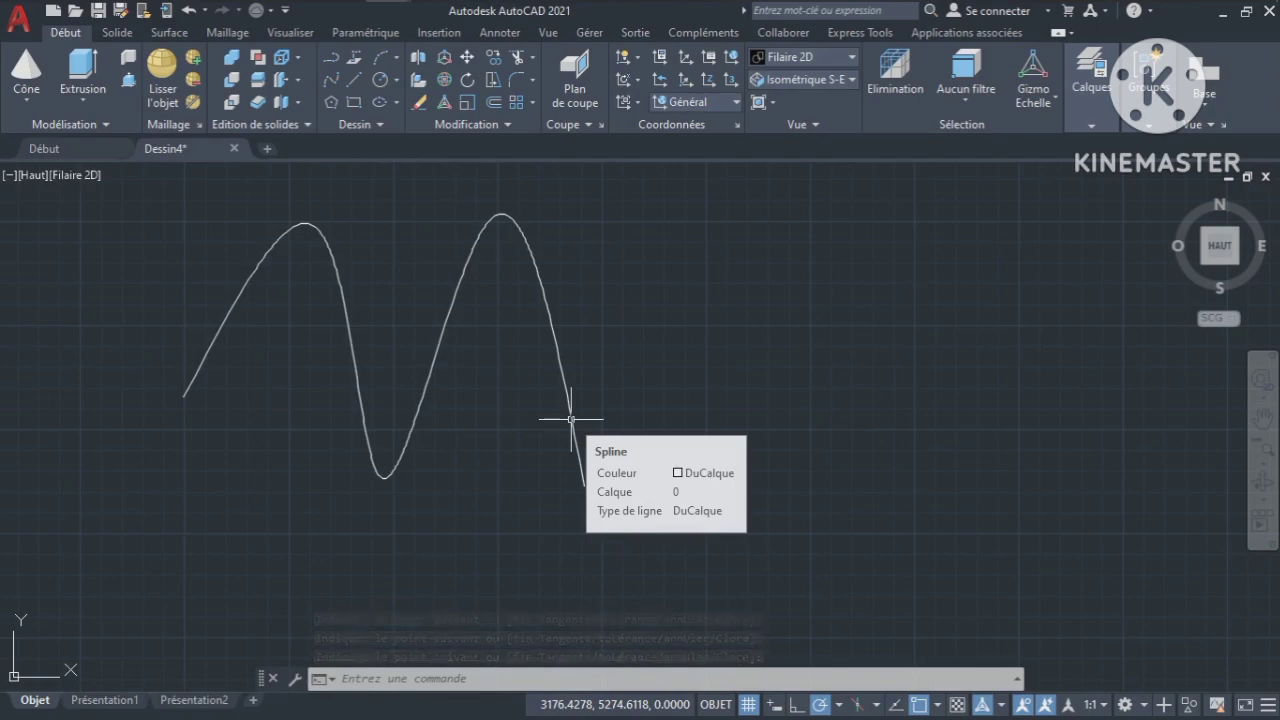
click(571, 419)
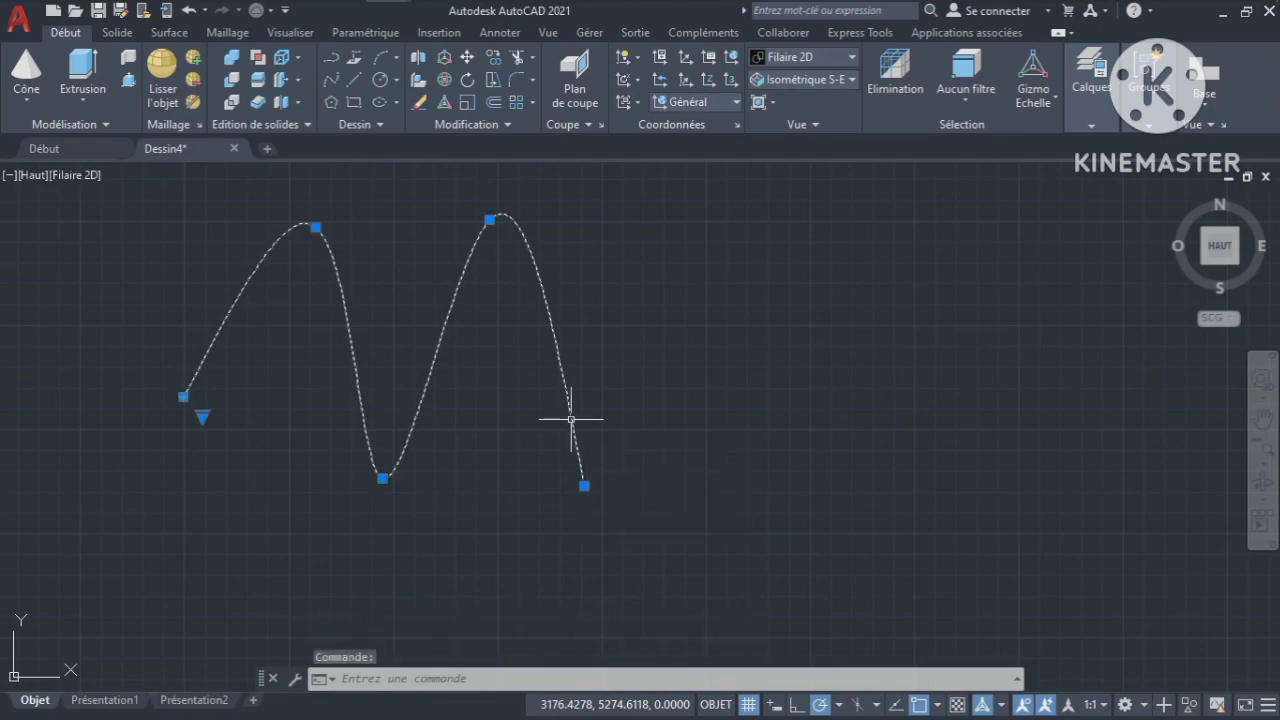
key(ctrl+z)
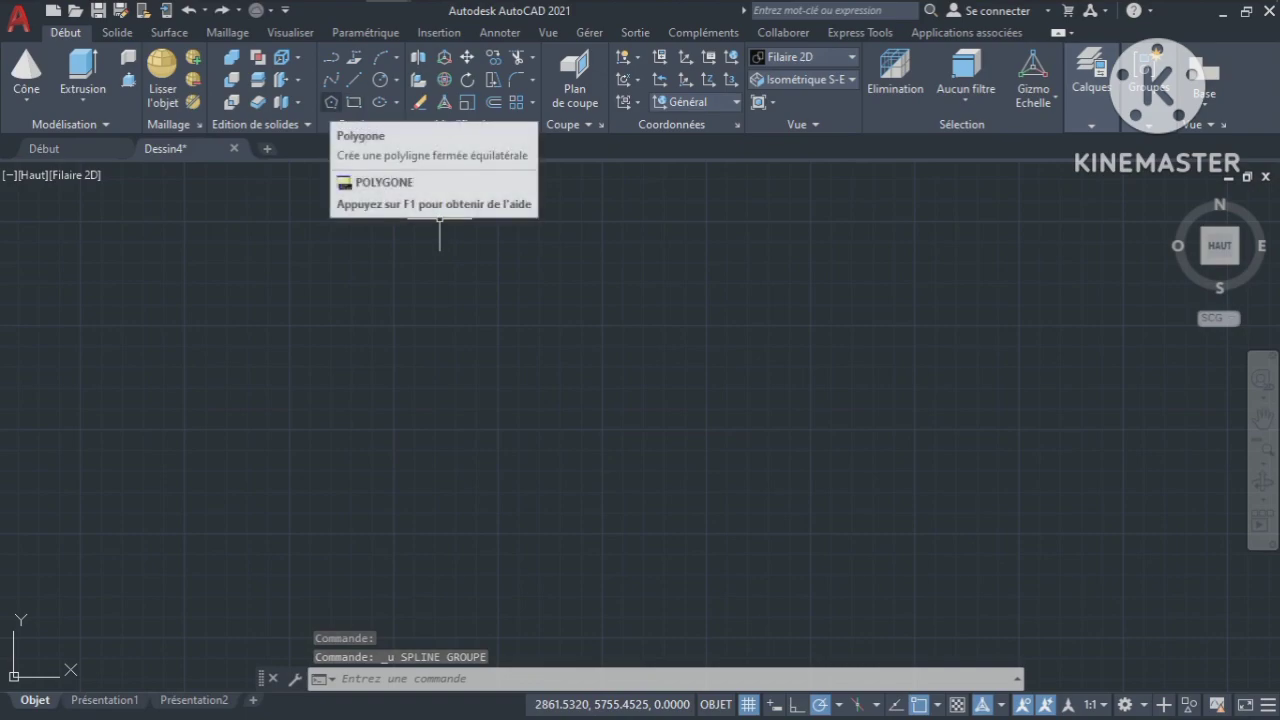
Draw a five-sided polygon inscribed in a circle of radius 500, pick one of its sides, and undo the polygon
click(331, 102)
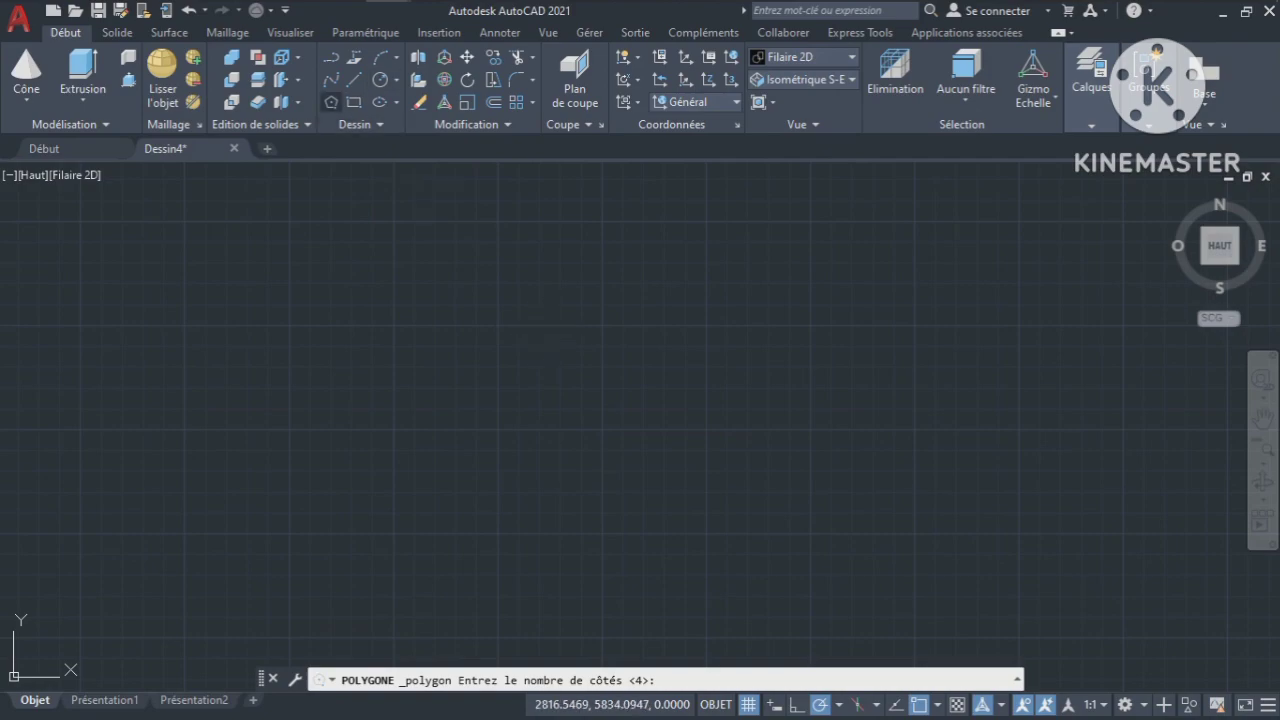
click(331, 102)
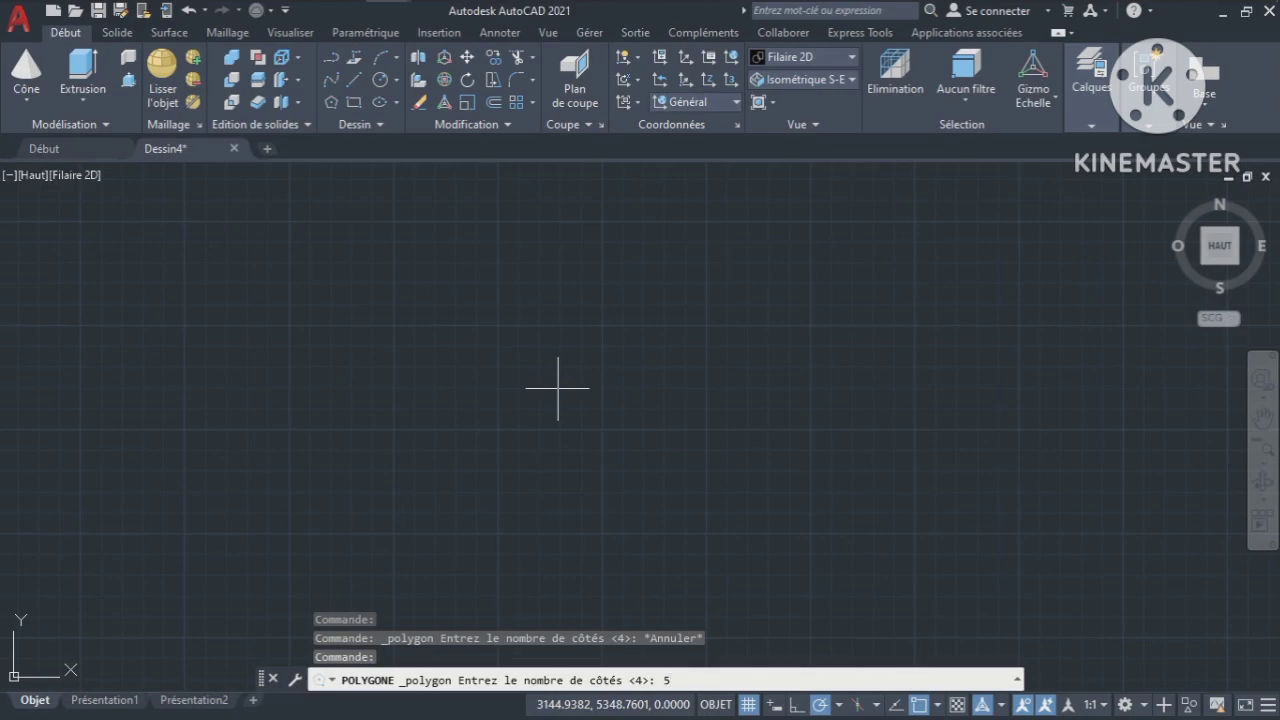
key(Return)
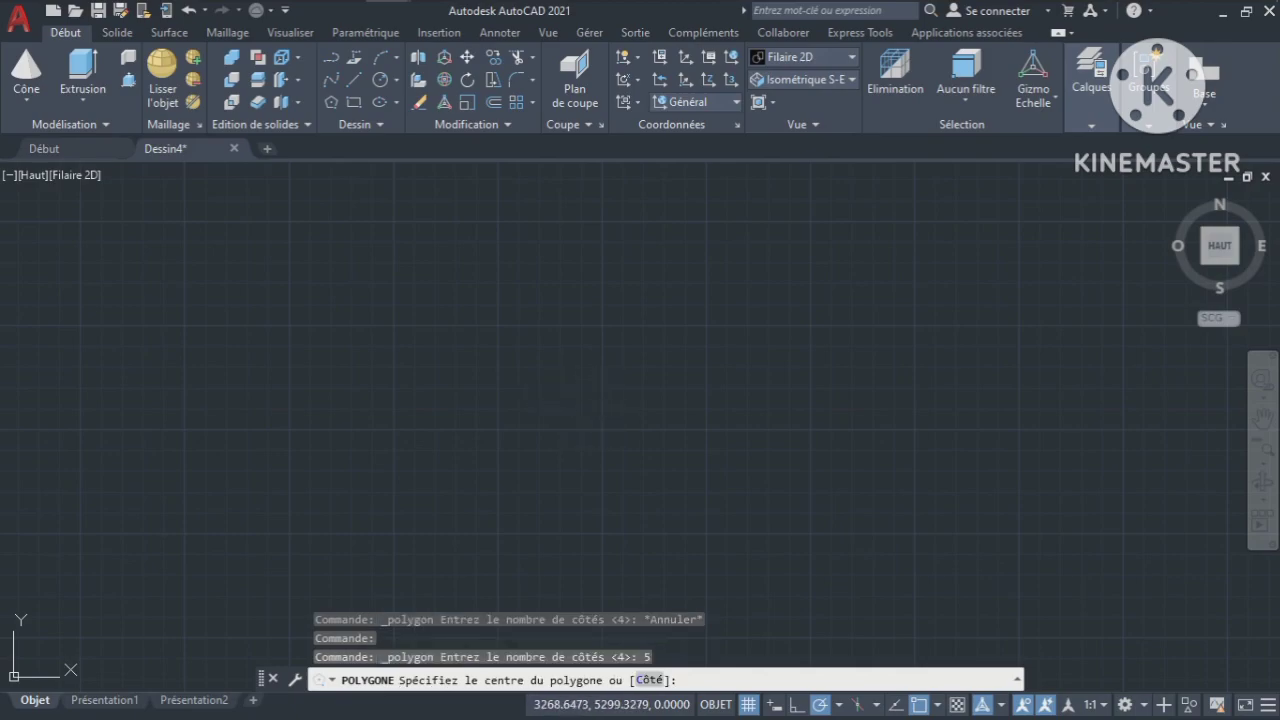
click(609, 405)
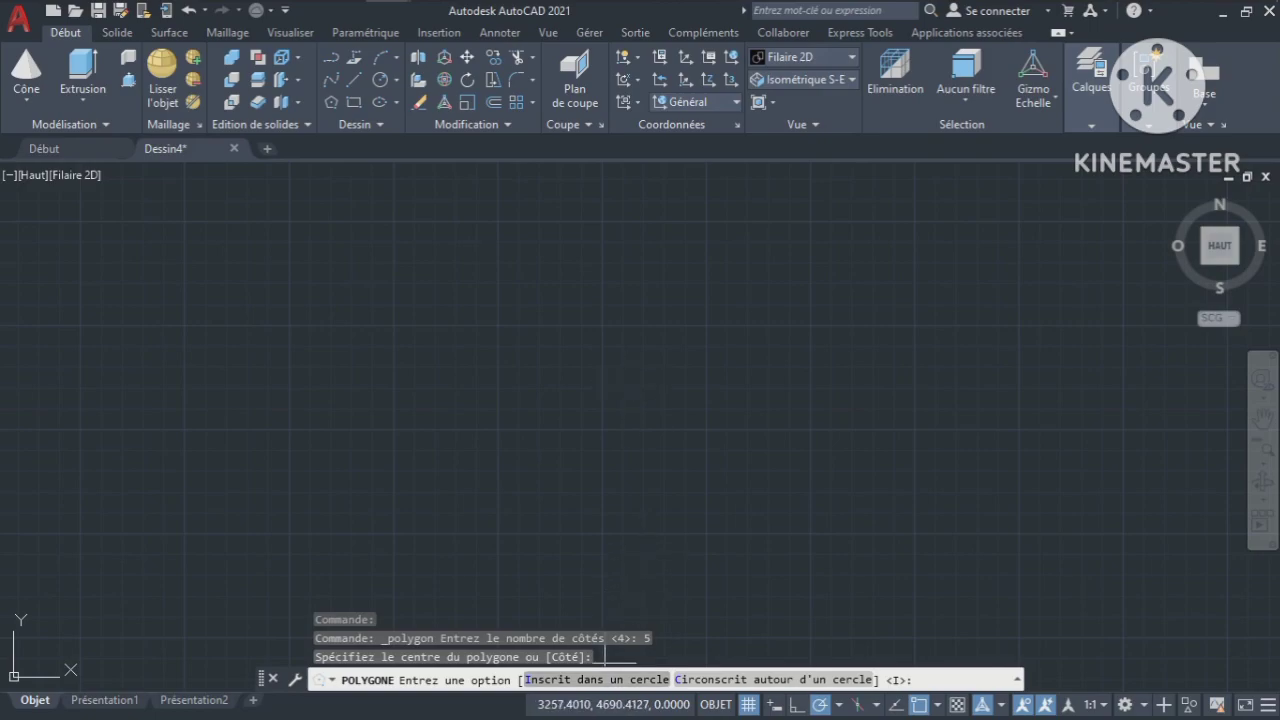
click(600, 677)
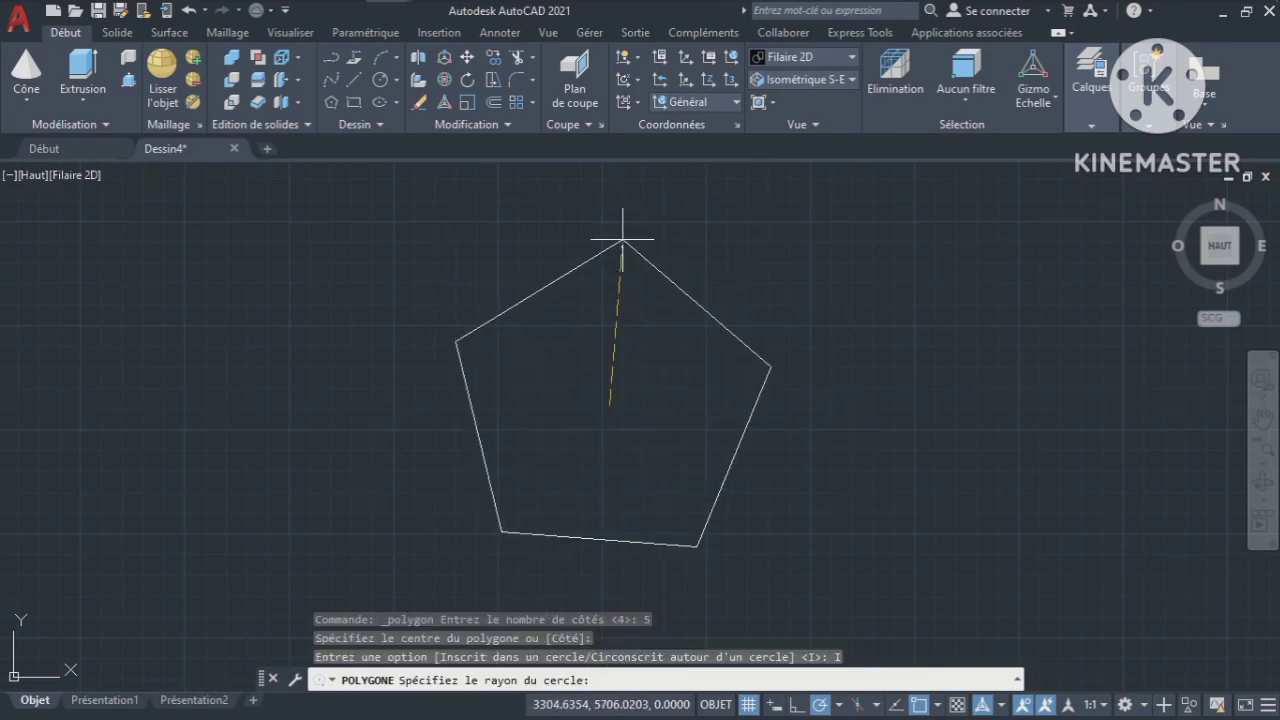
text(500)
key(Return)
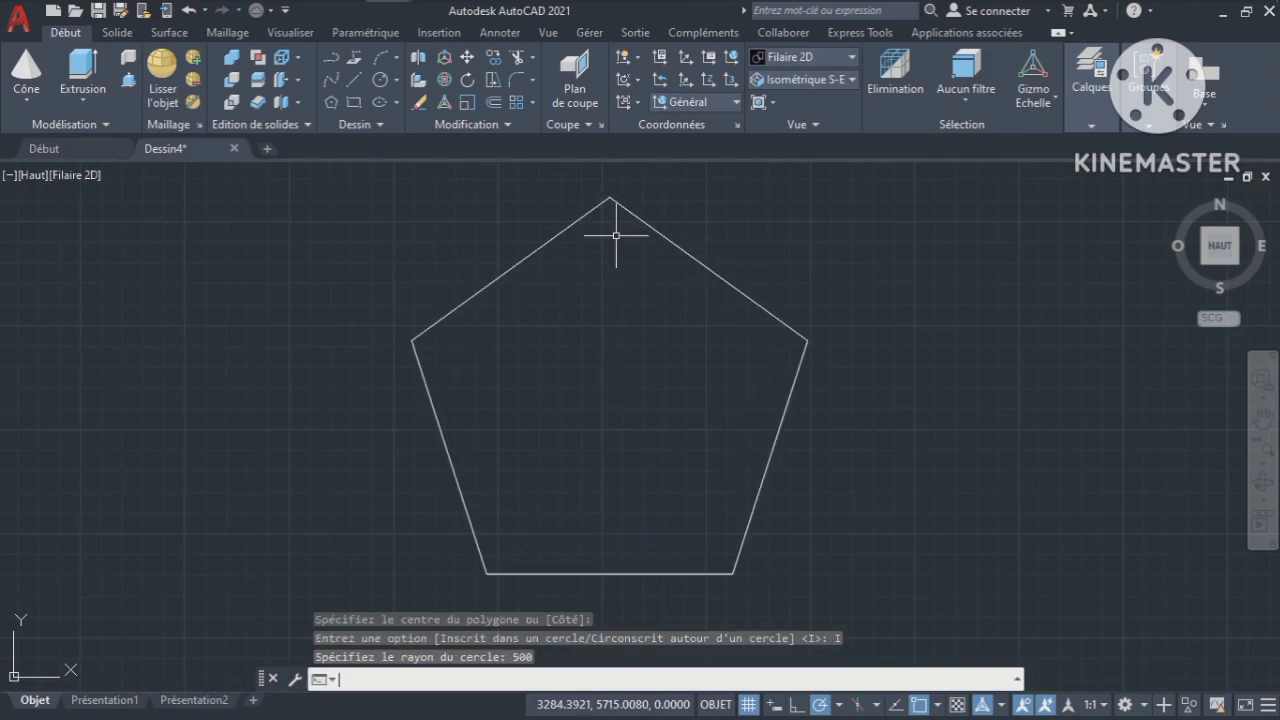
click(718, 271)
key(ctrl+z)
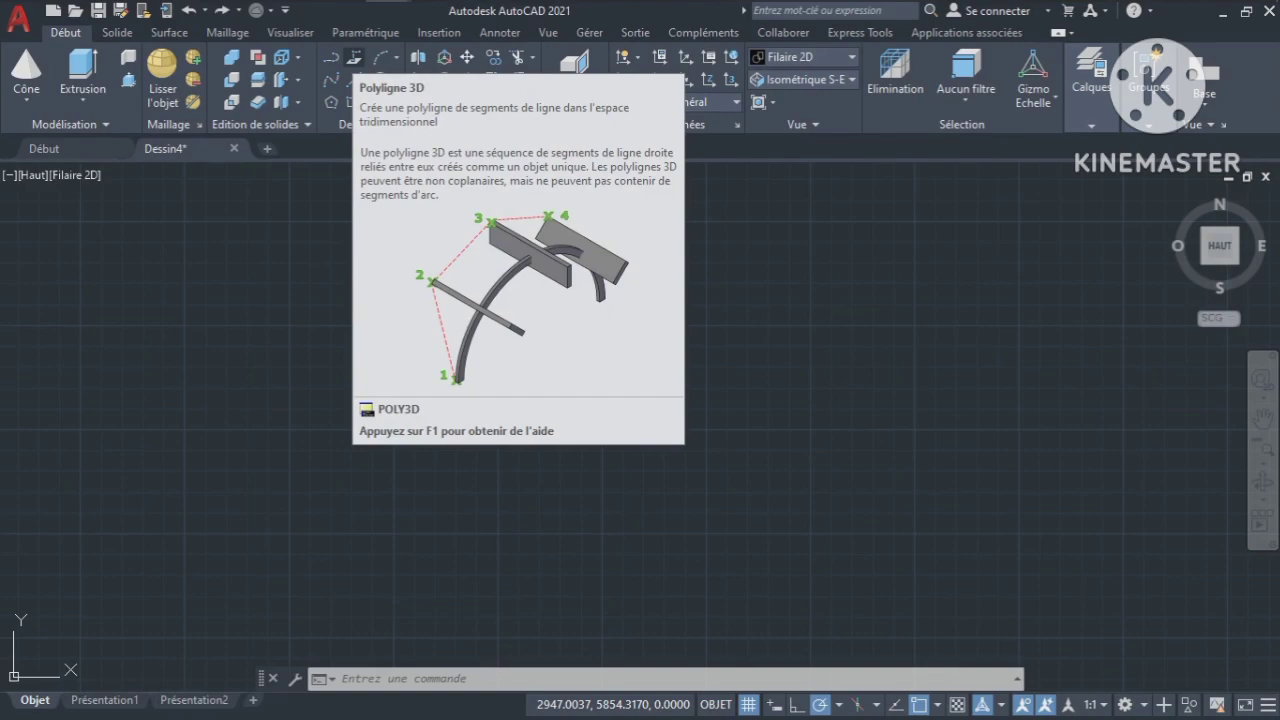
Draw an open zigzag 3D polyline of eight segments across the drawing area, and undo it
click(354, 57)
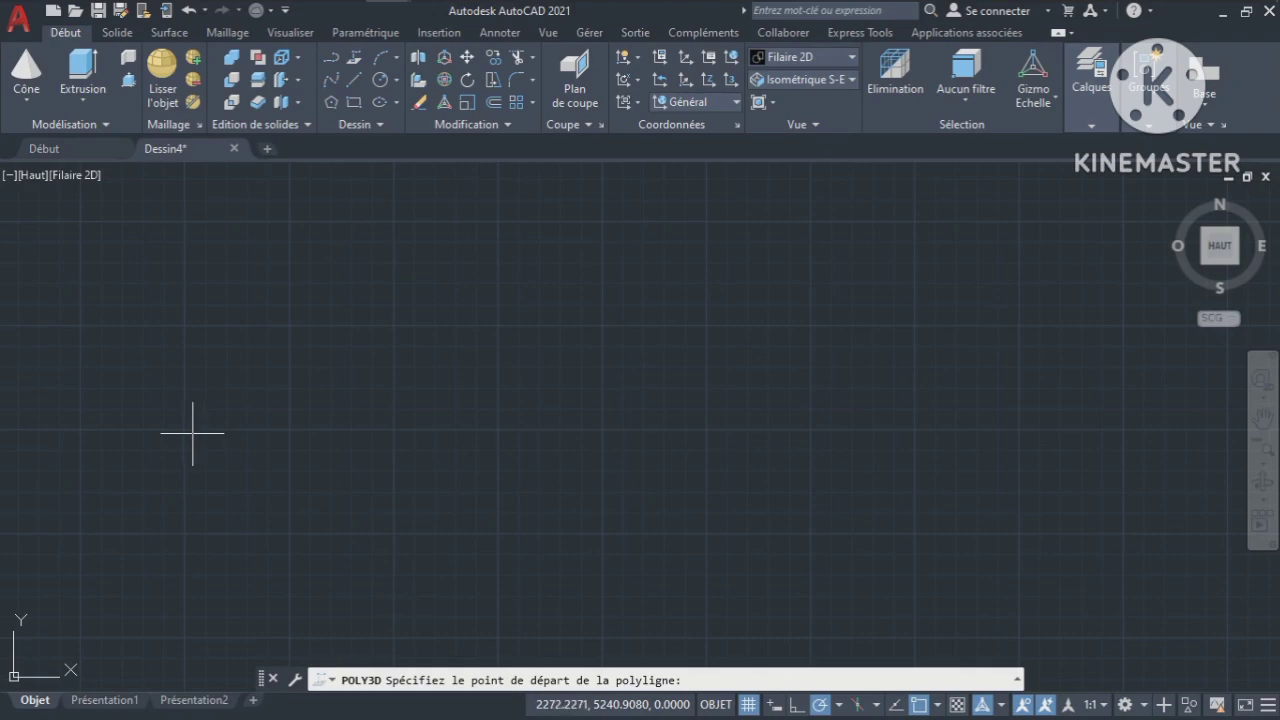
click(178, 442)
click(303, 264)
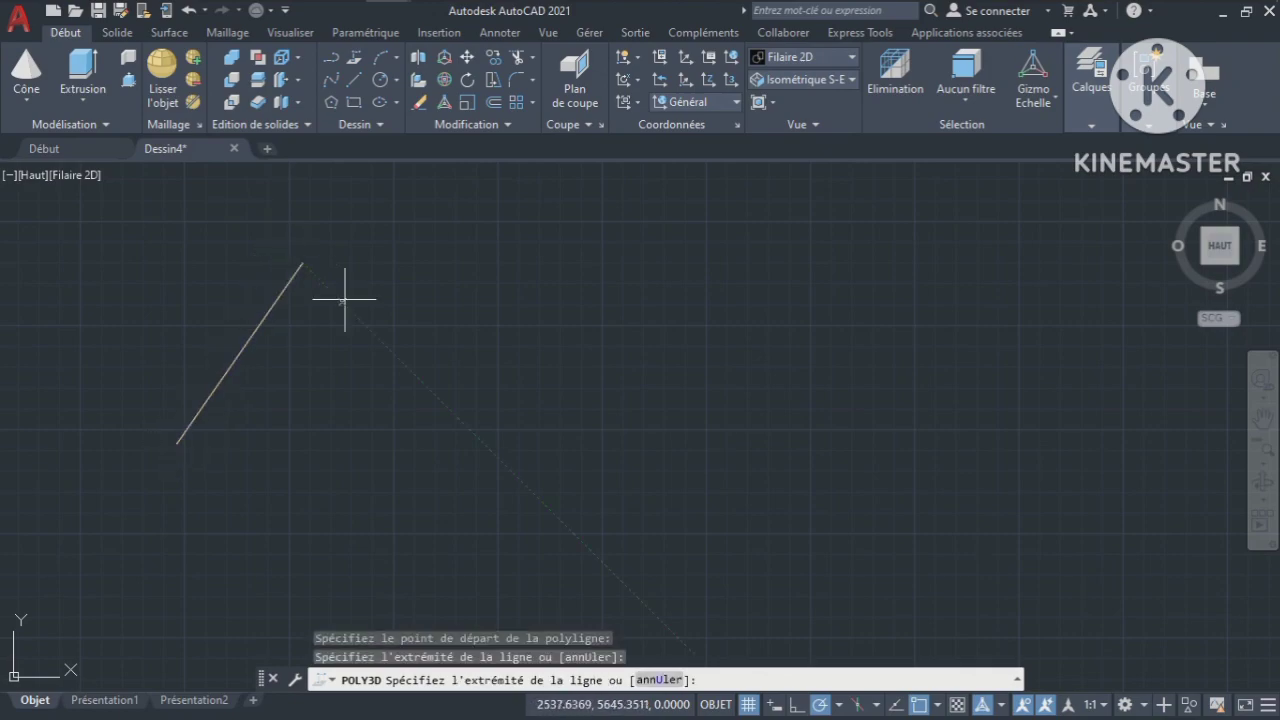
click(486, 446)
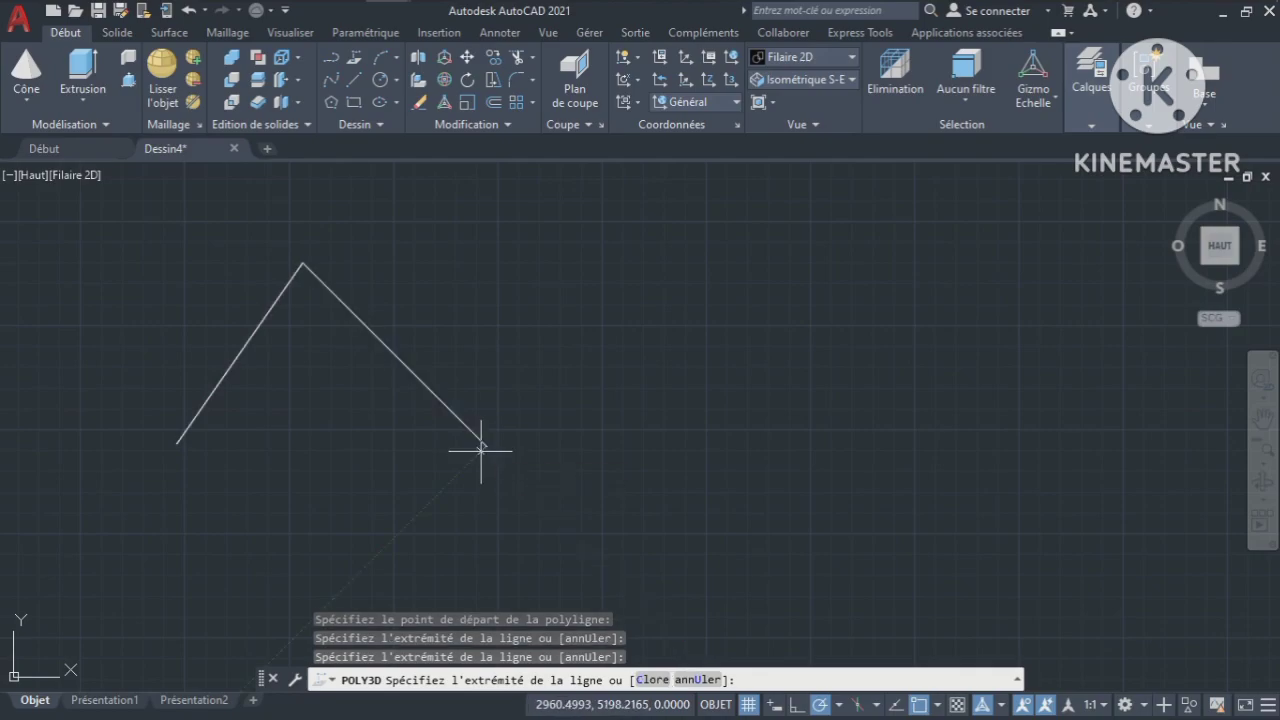
click(663, 271)
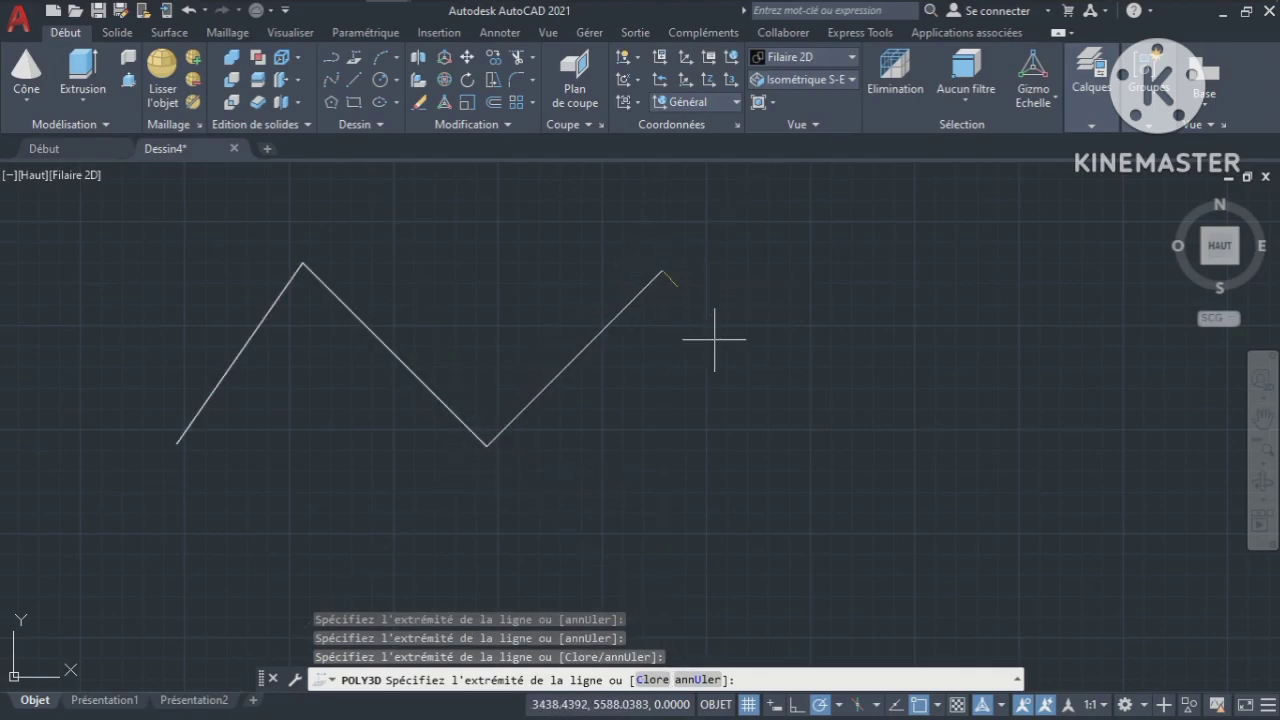
click(717, 338)
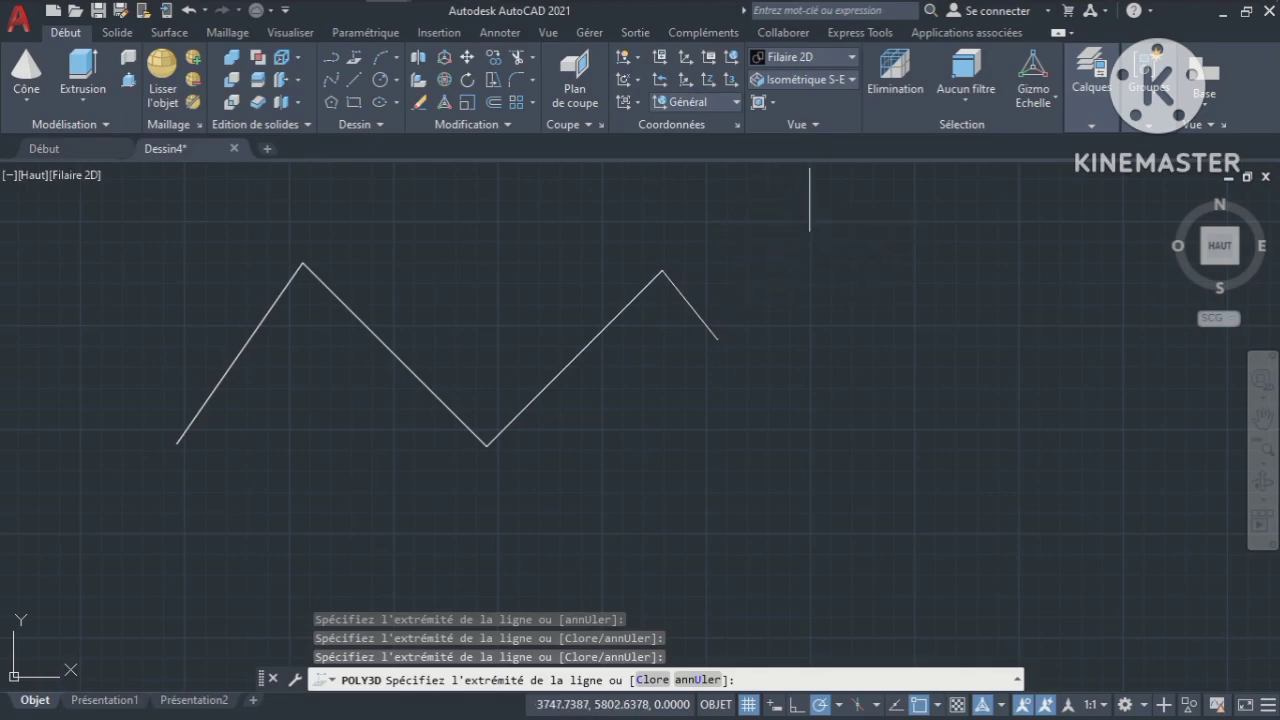
click(876, 185)
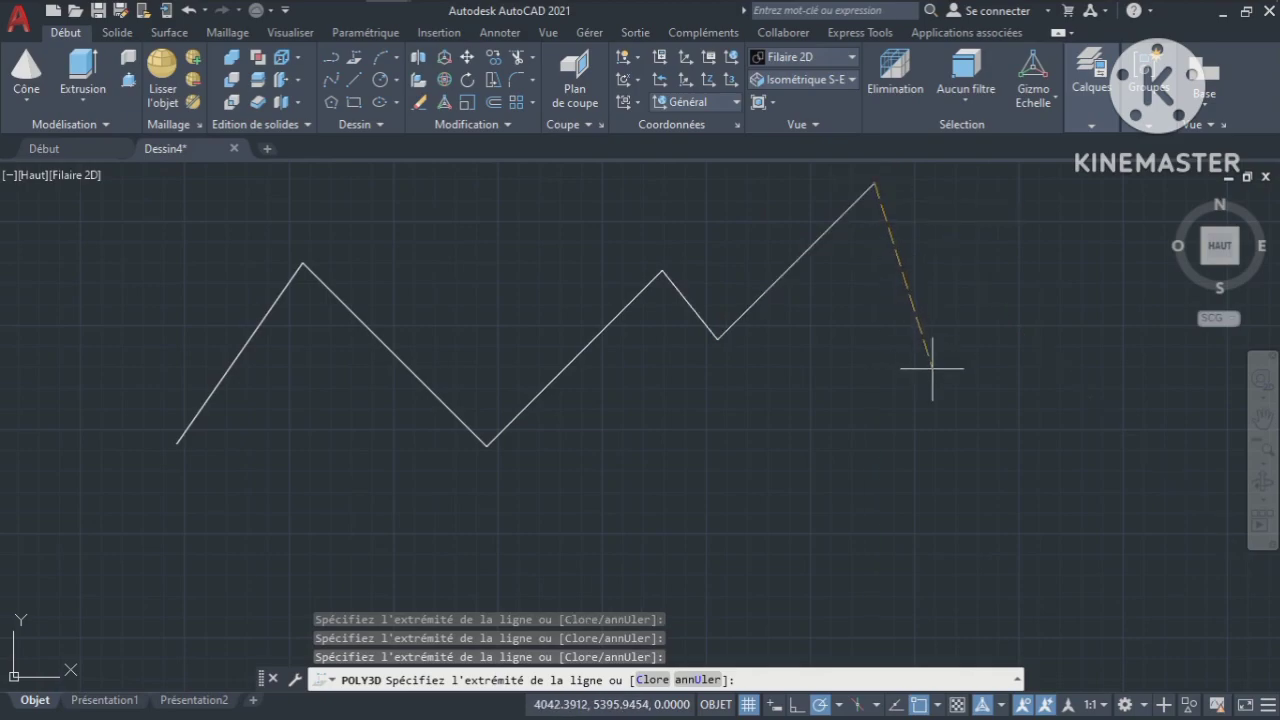
click(947, 405)
click(965, 387)
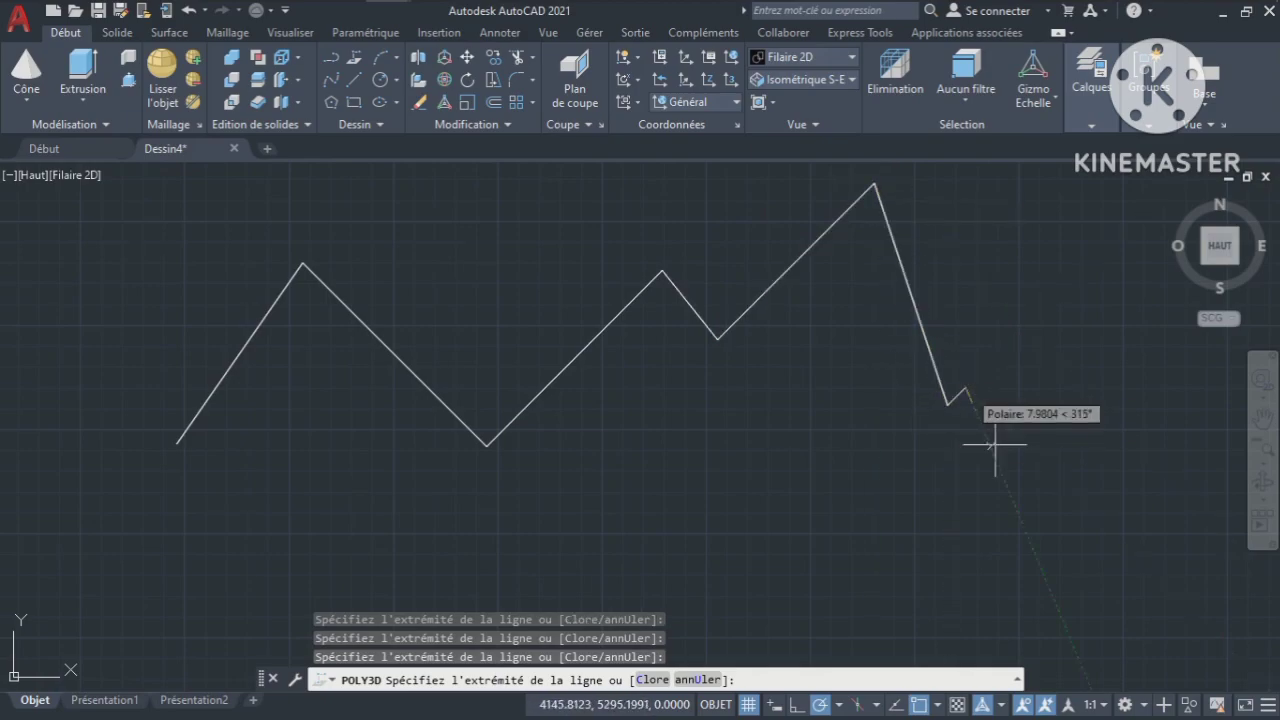
click(1020, 524)
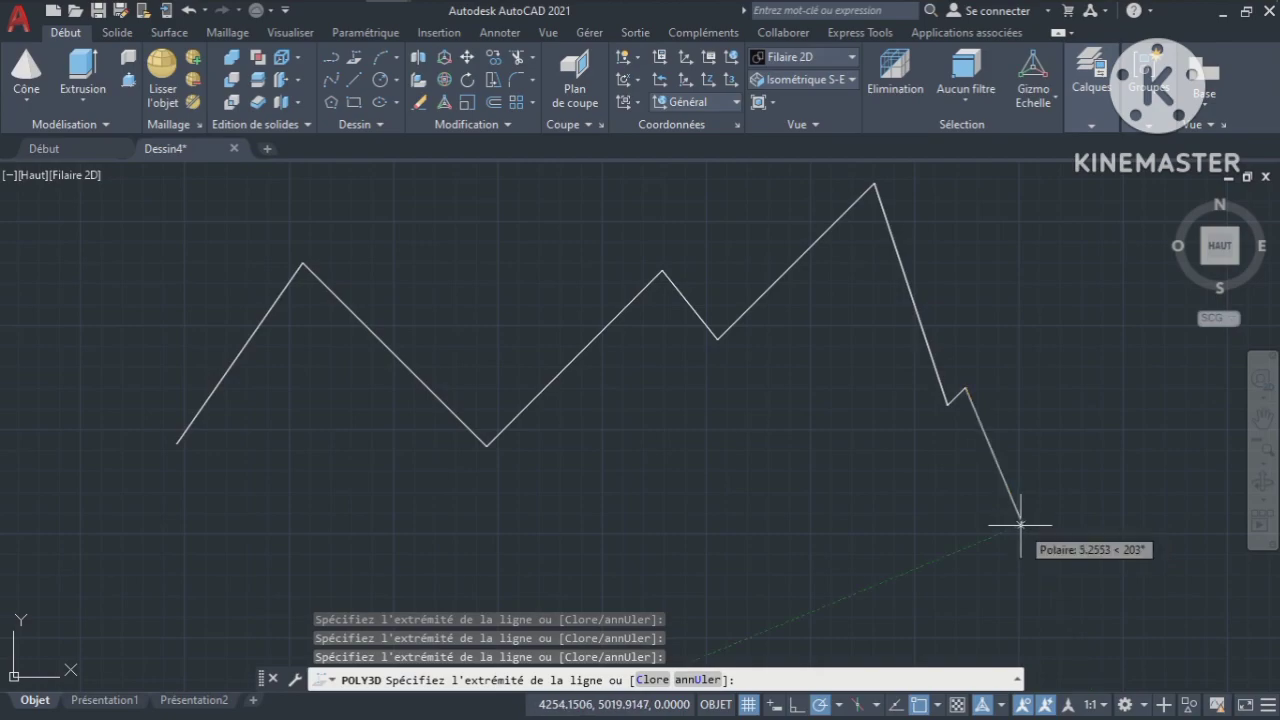
key(Return)
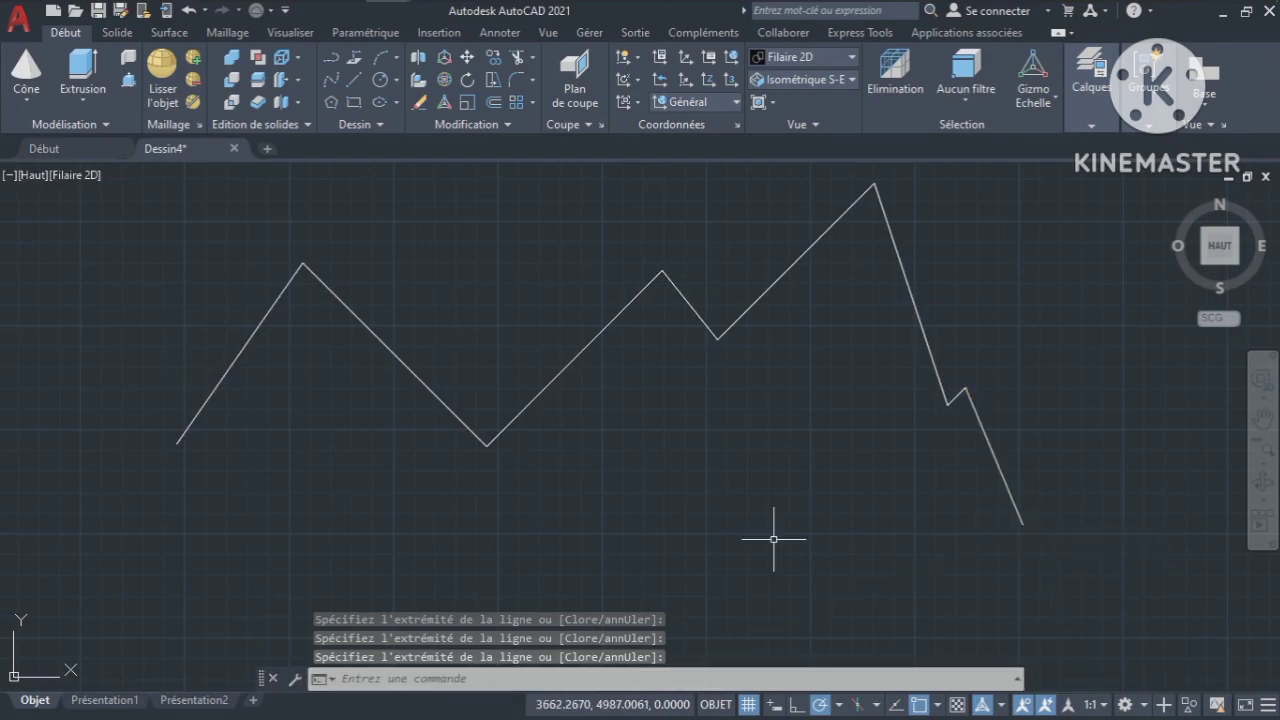
key(ctrl+z)
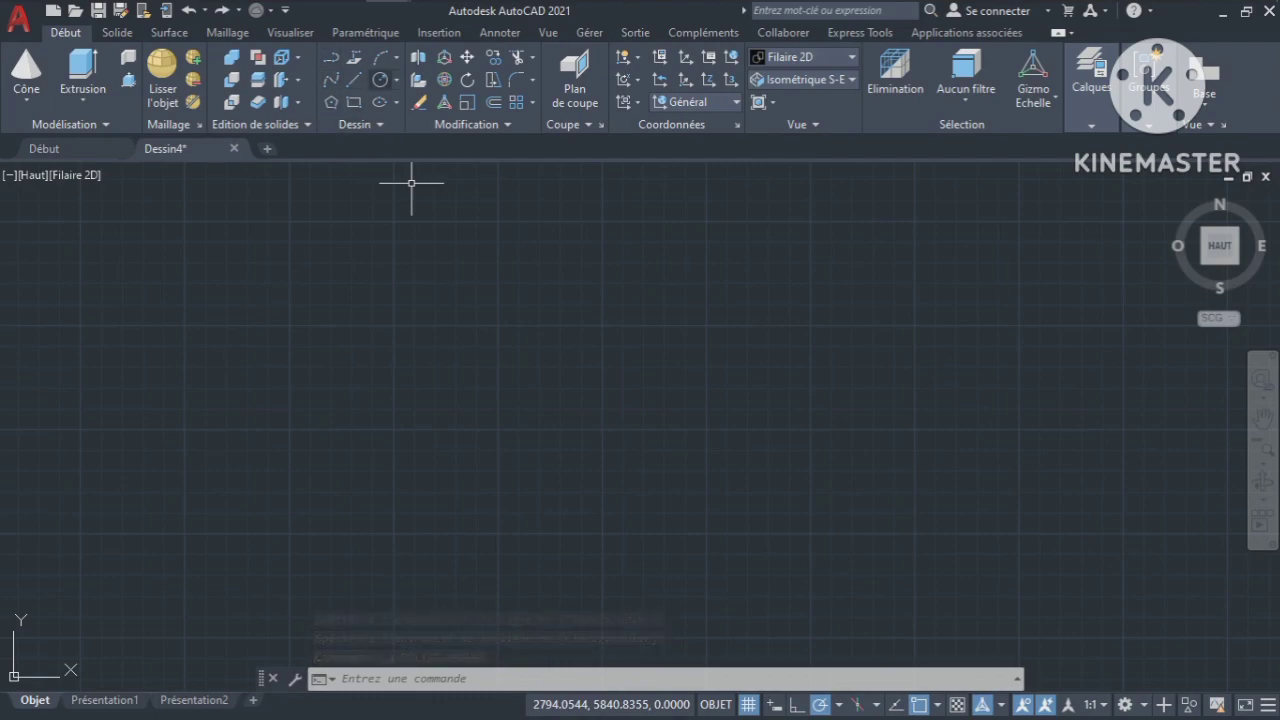
Switch the drawing to the south-east isometric view (Isométrique S-E) and orbit it to a flatter custom viewing angle
click(361, 125)
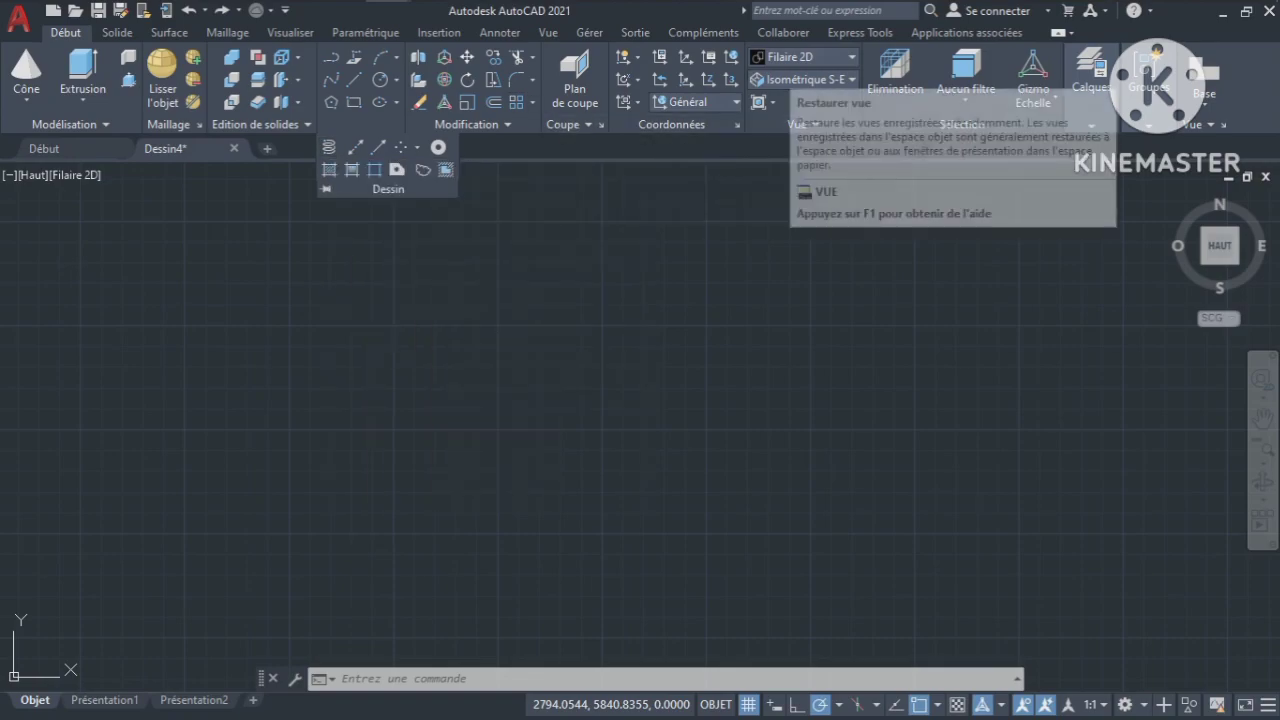
click(804, 79)
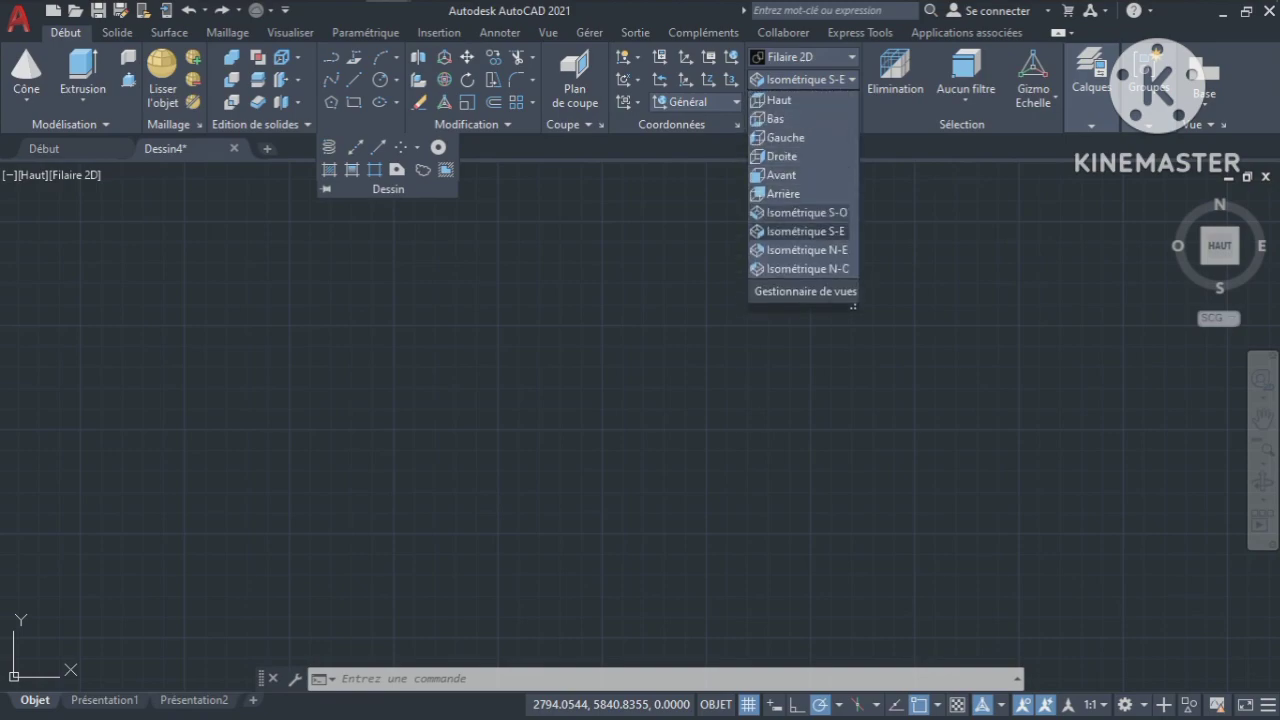
click(806, 231)
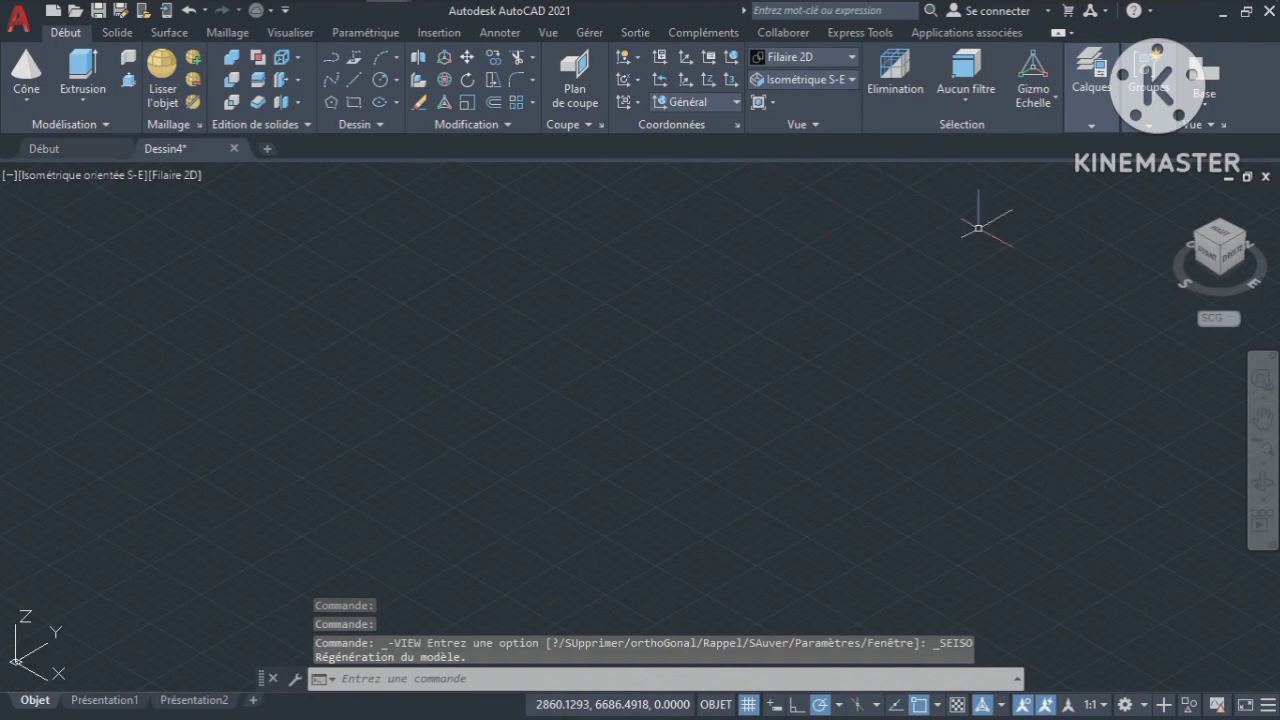
click(1263, 482)
drag(640, 420, 612, 345)
drag(708, 420, 711, 431)
key(Escape)
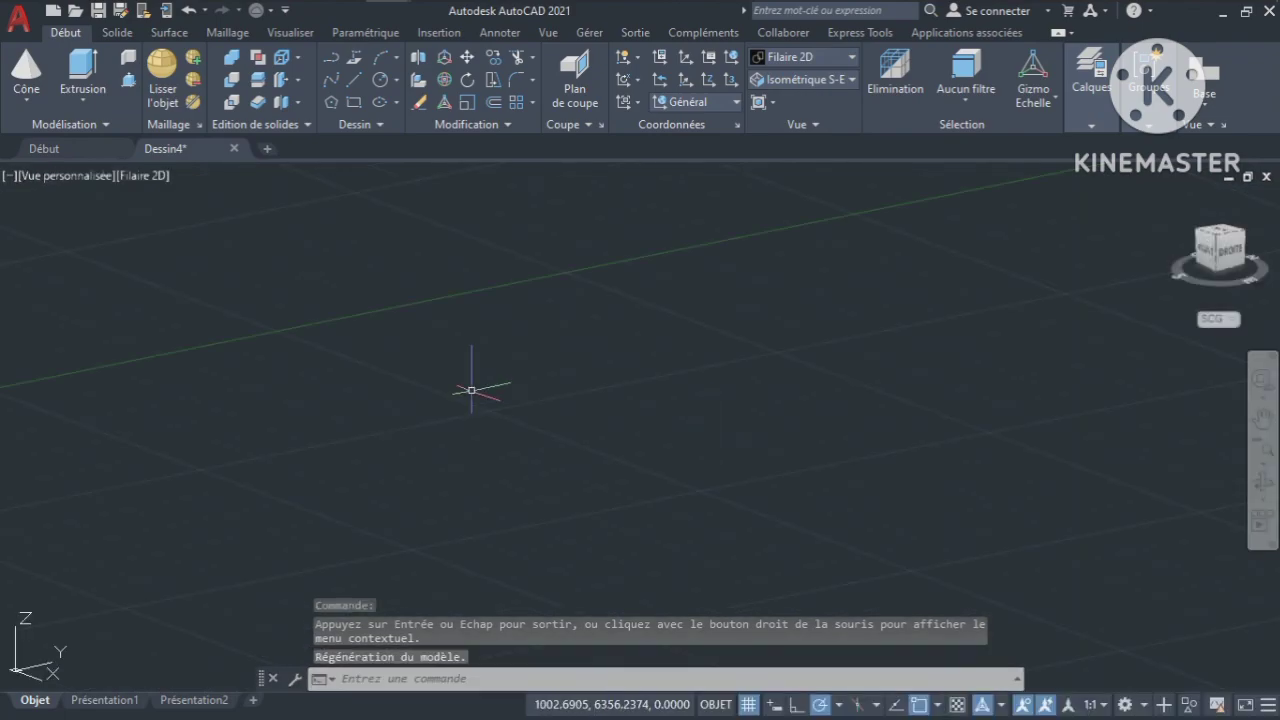
Start a helix with its base centre in the lower middle of the view, a base radius of 250 and a top radius of 250
click(360, 124)
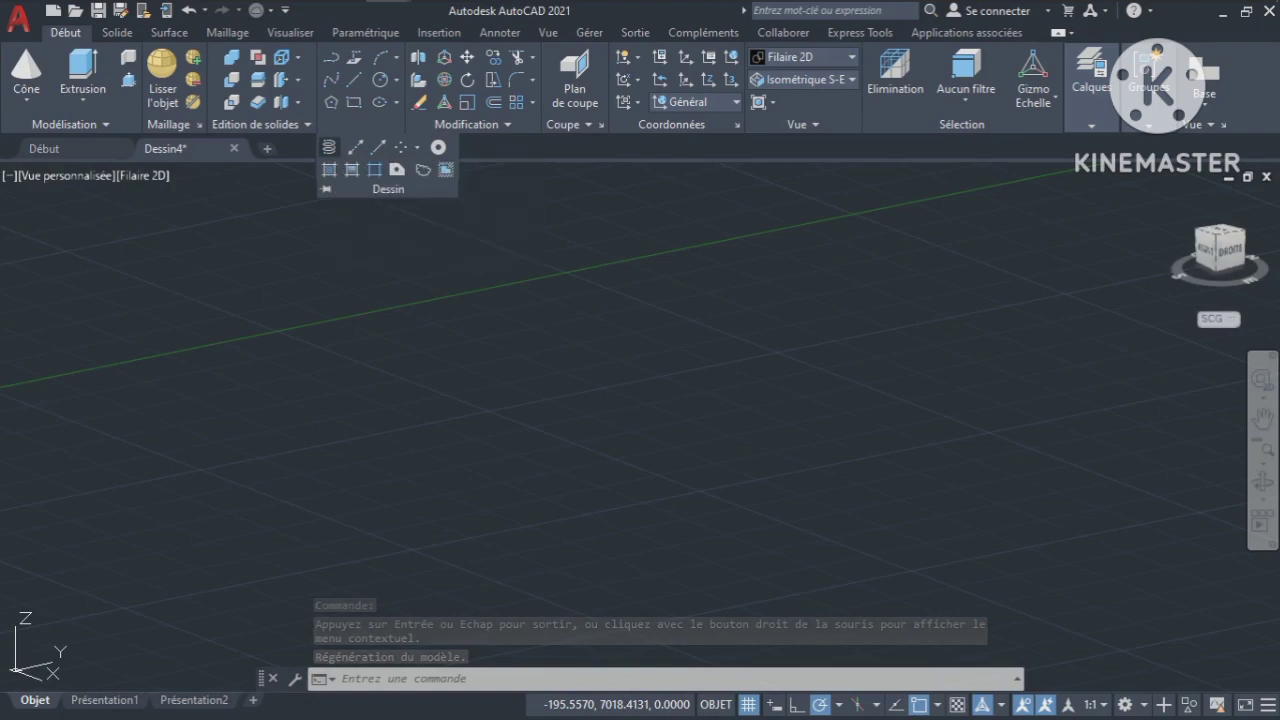
click(329, 147)
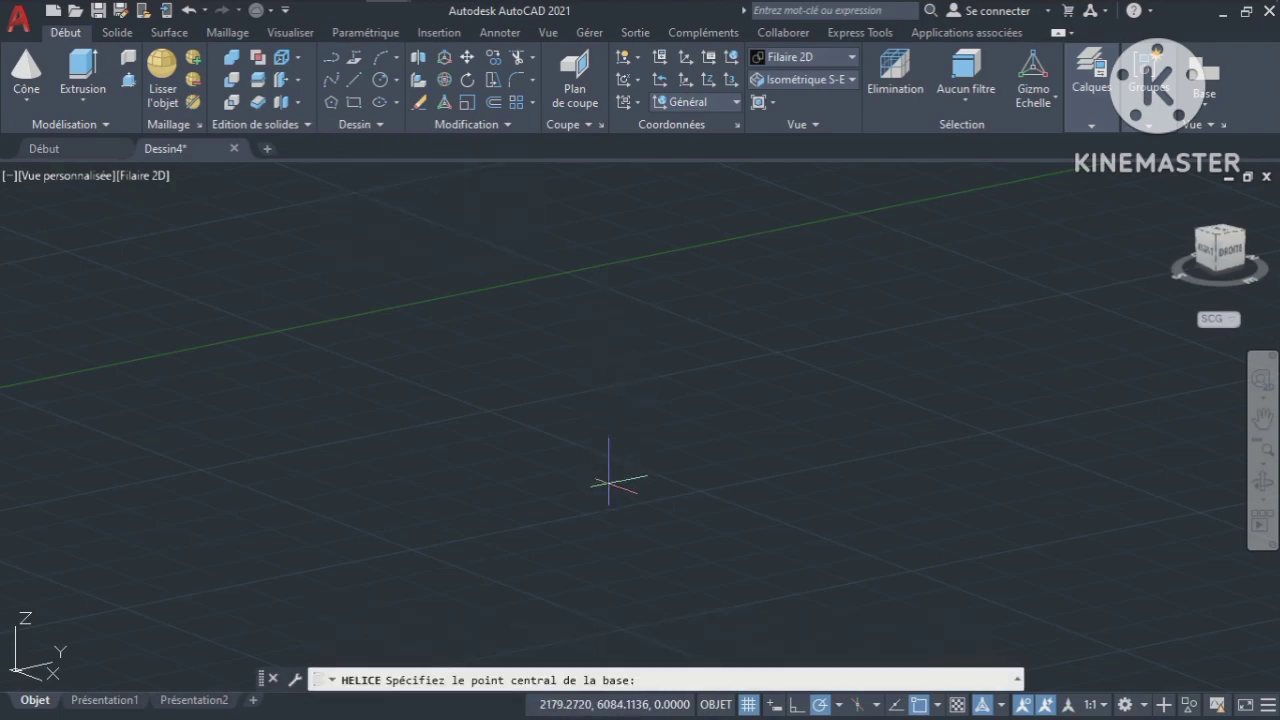
click(622, 524)
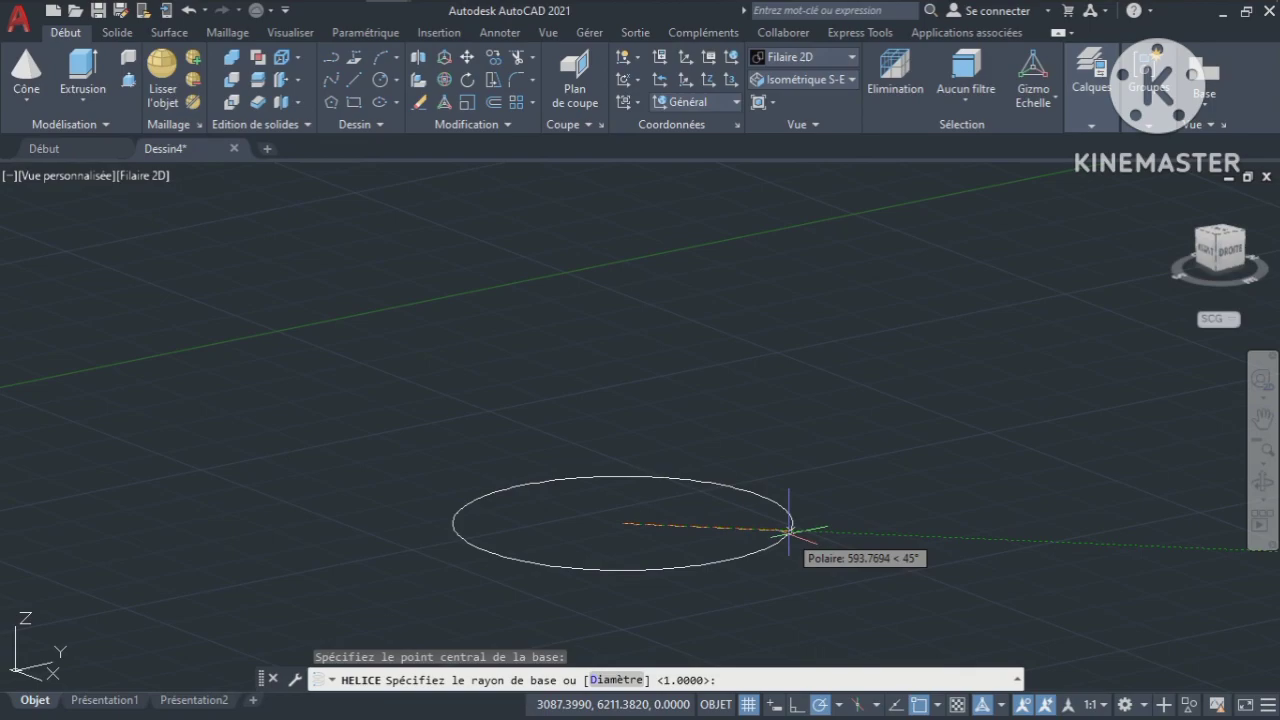
text(250)
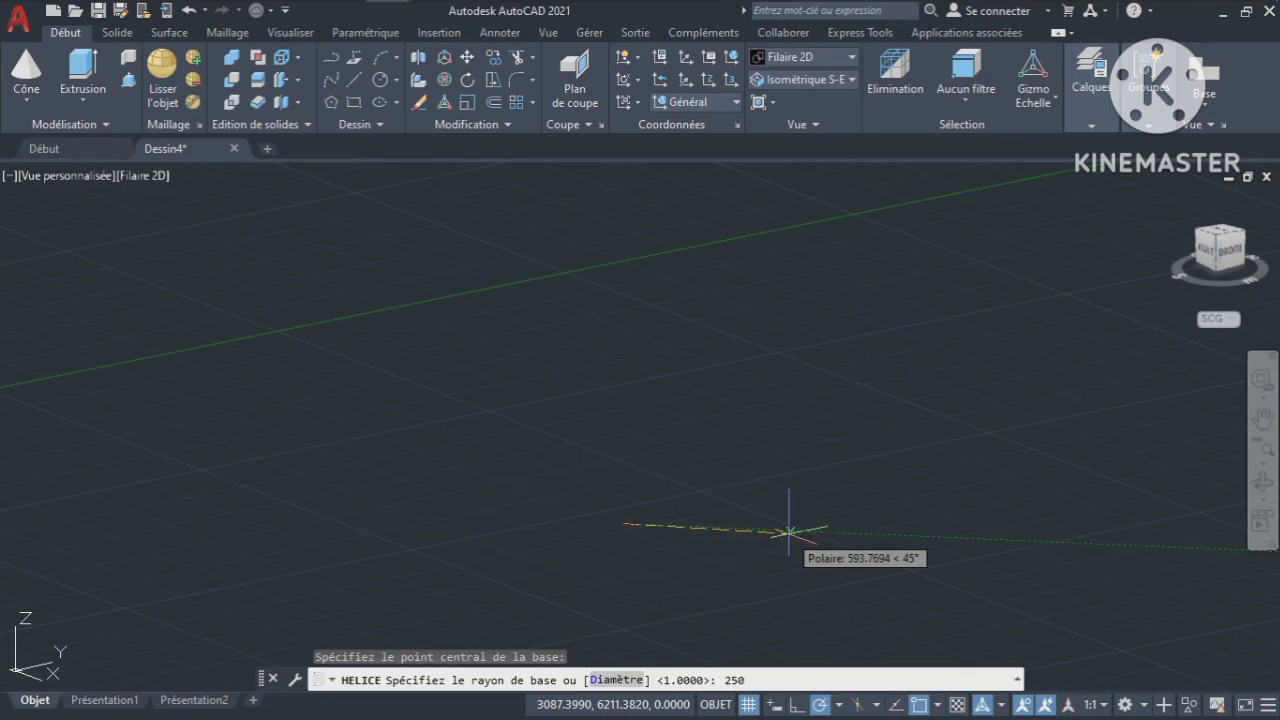
key(Return)
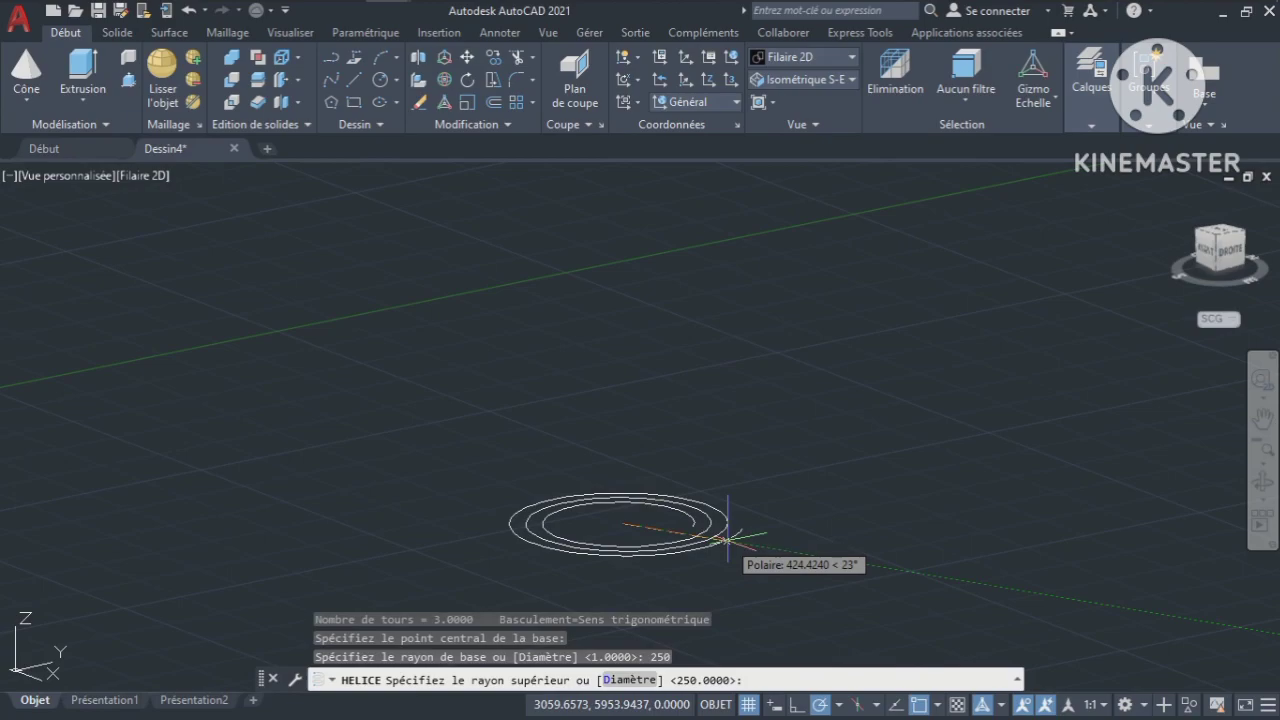
text(250)
key(Return)
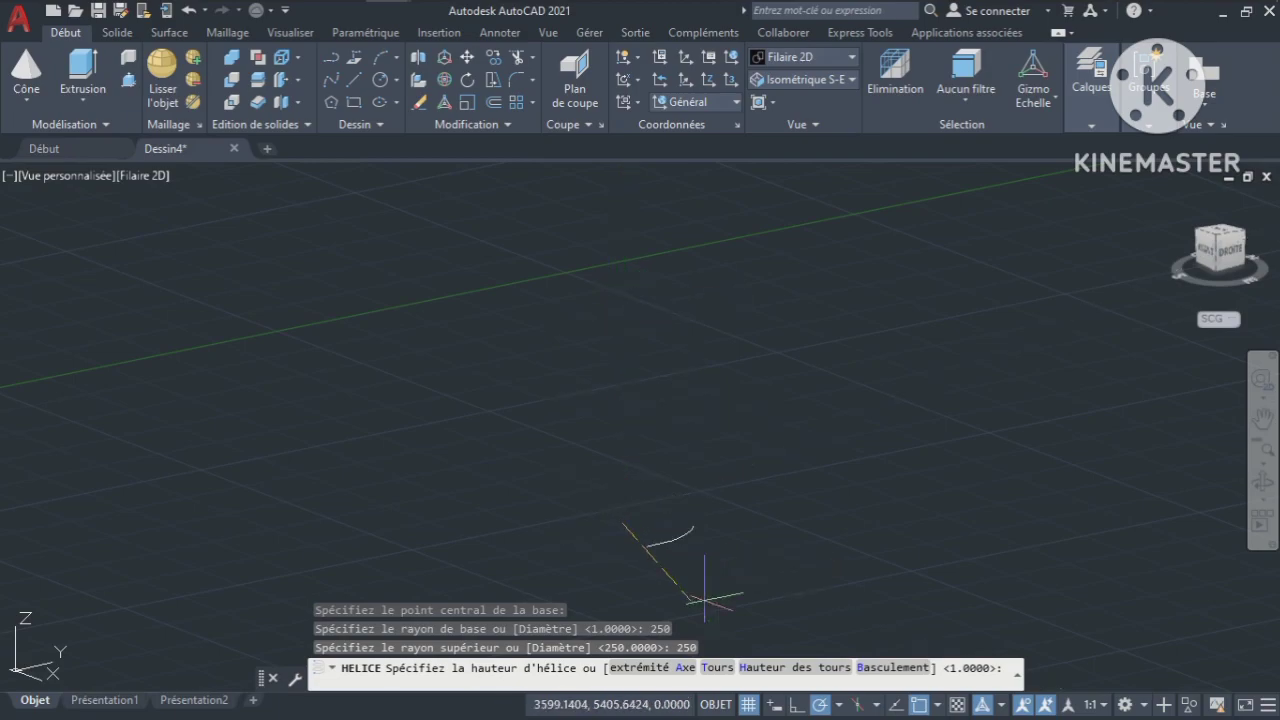
Set the helix to 4 turns and finish it with a height of 700
text(T)
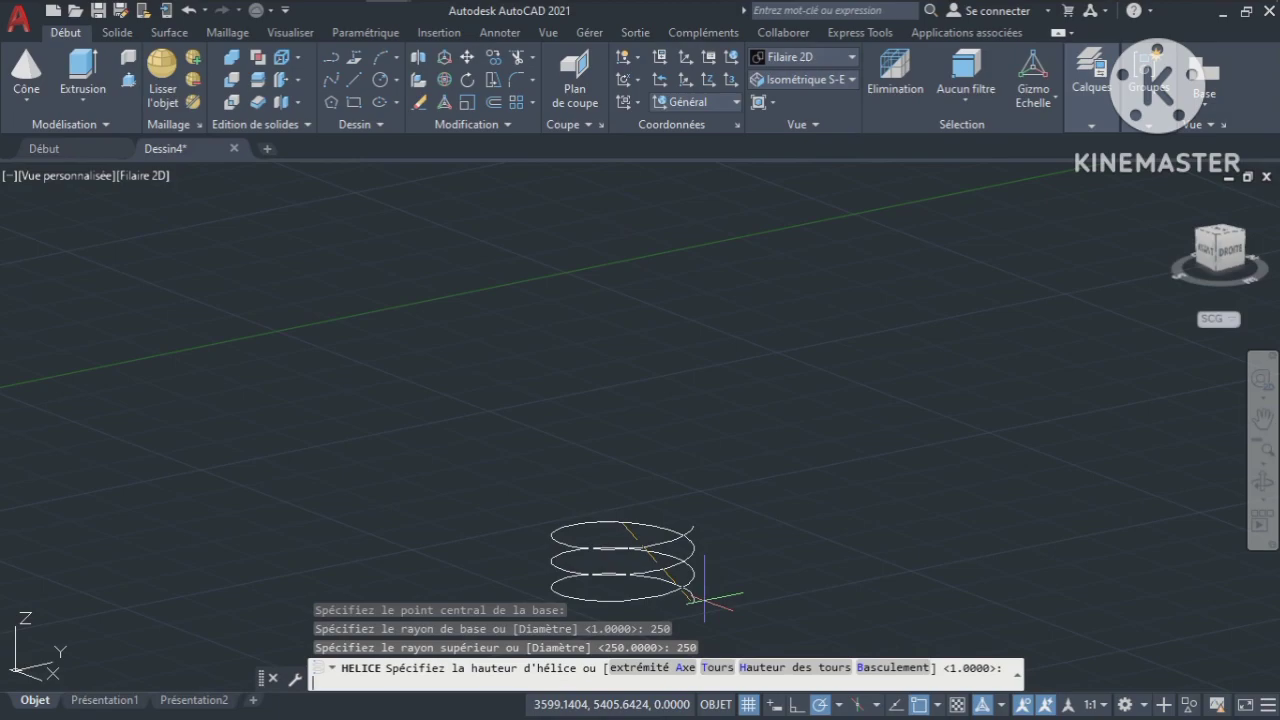
key(Return)
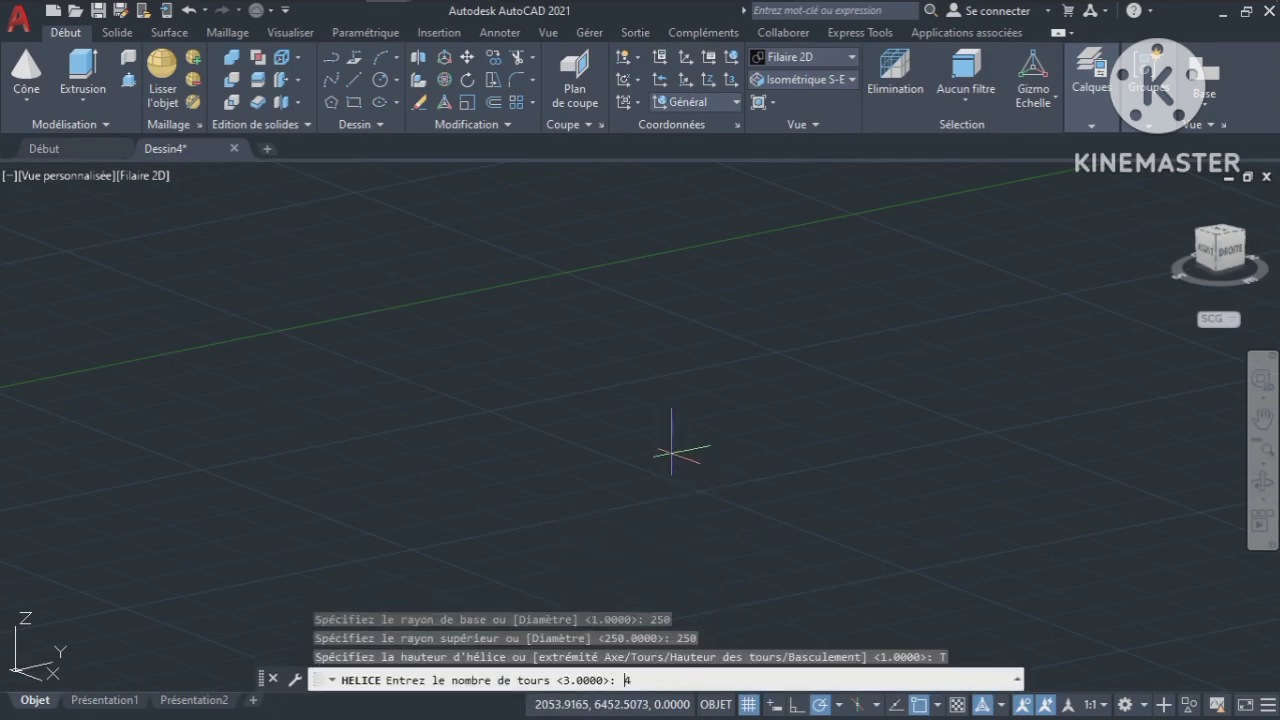
text(4)
key(Return)
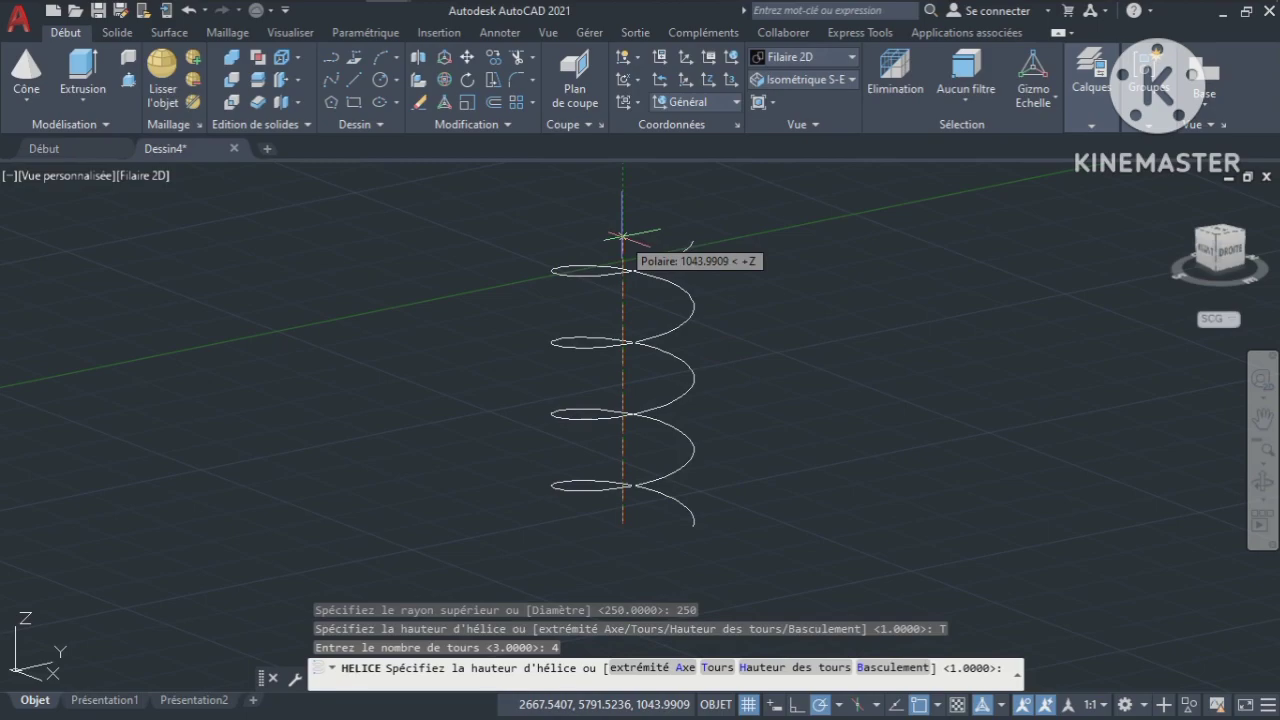
text(700)
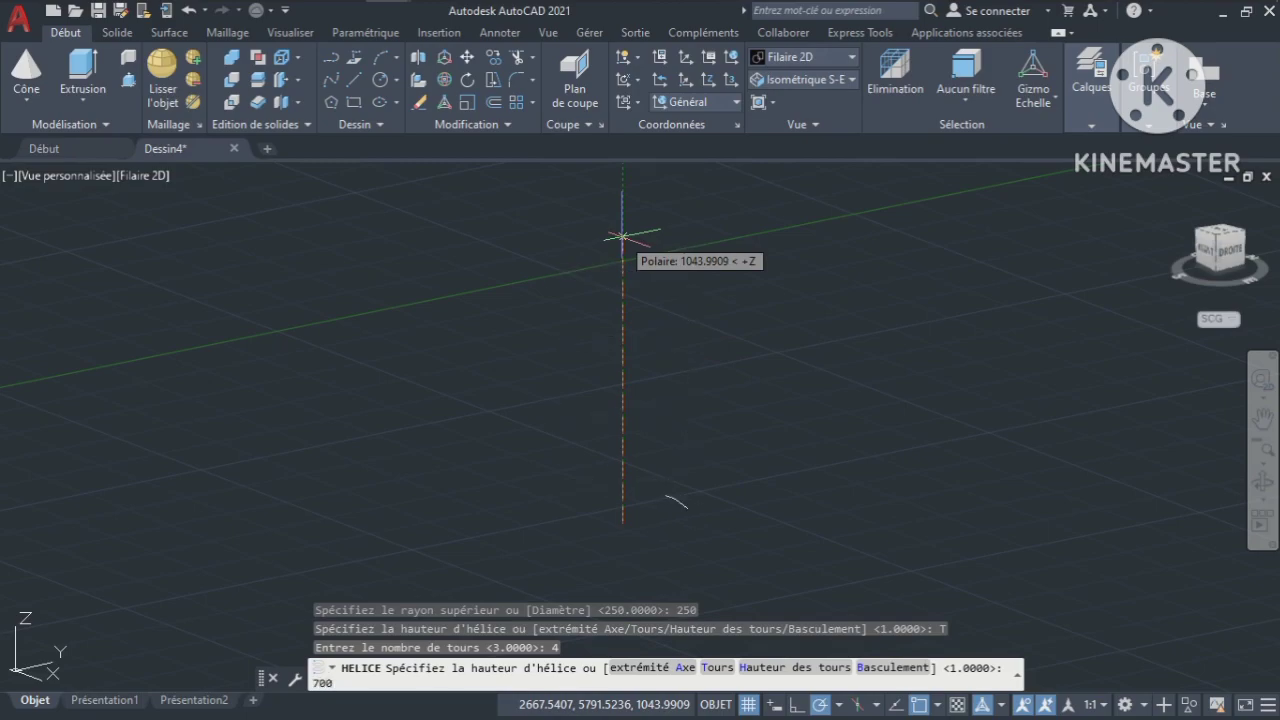
key(Return)
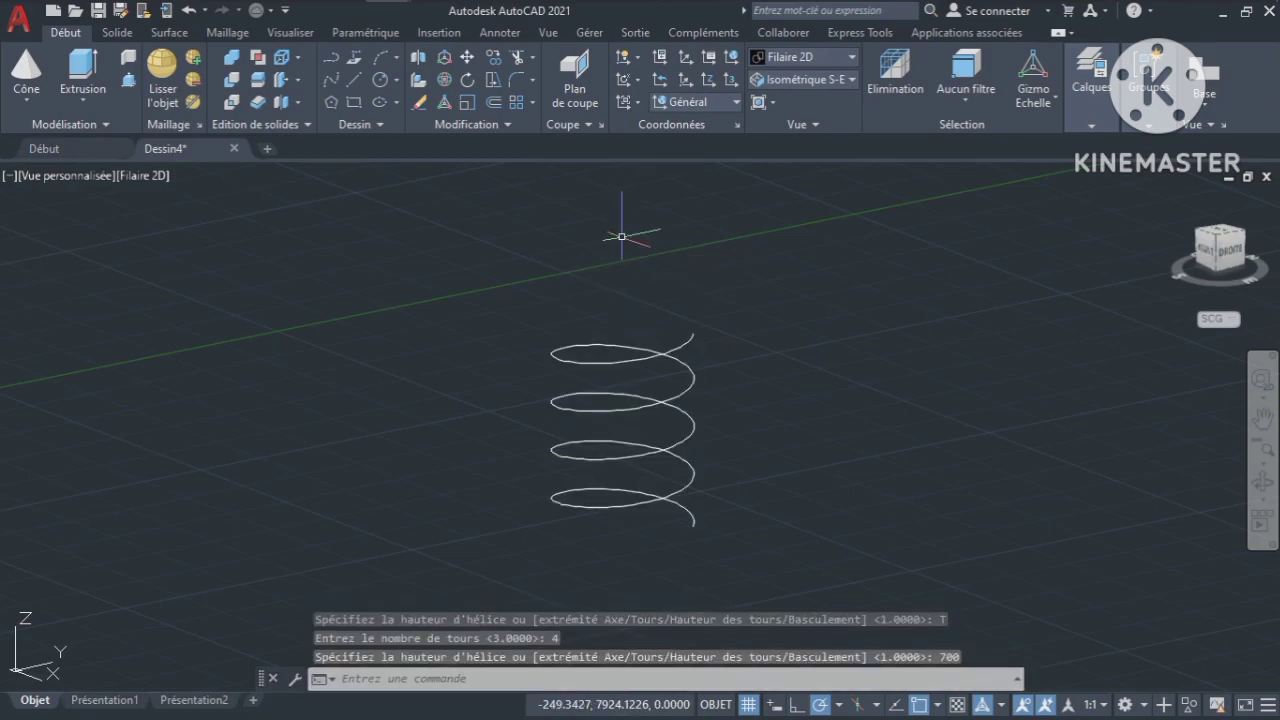